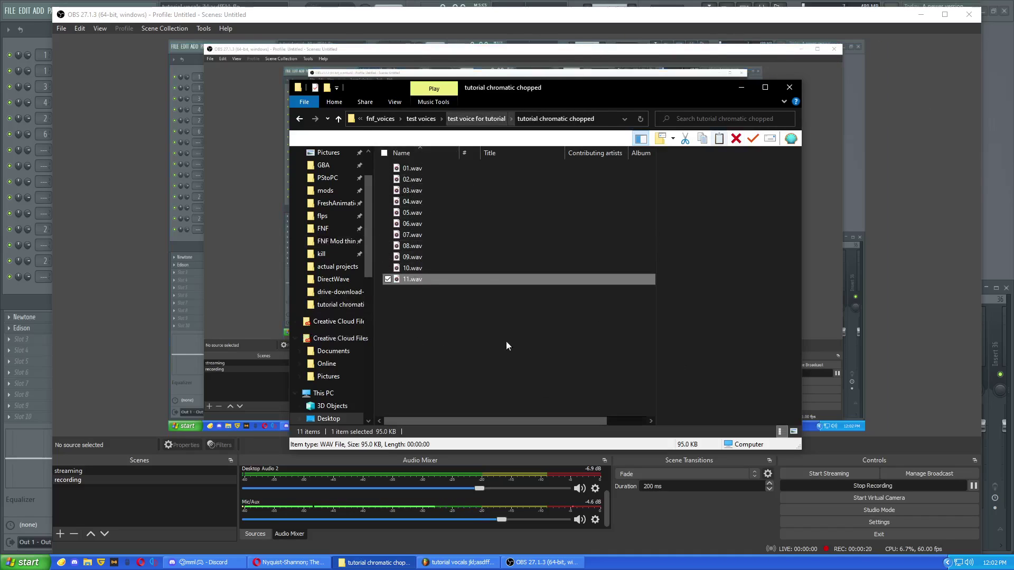
Clear OBS and the file explorer out of the way and bring the DirectWave #2 window into view
left_click(931, 20)
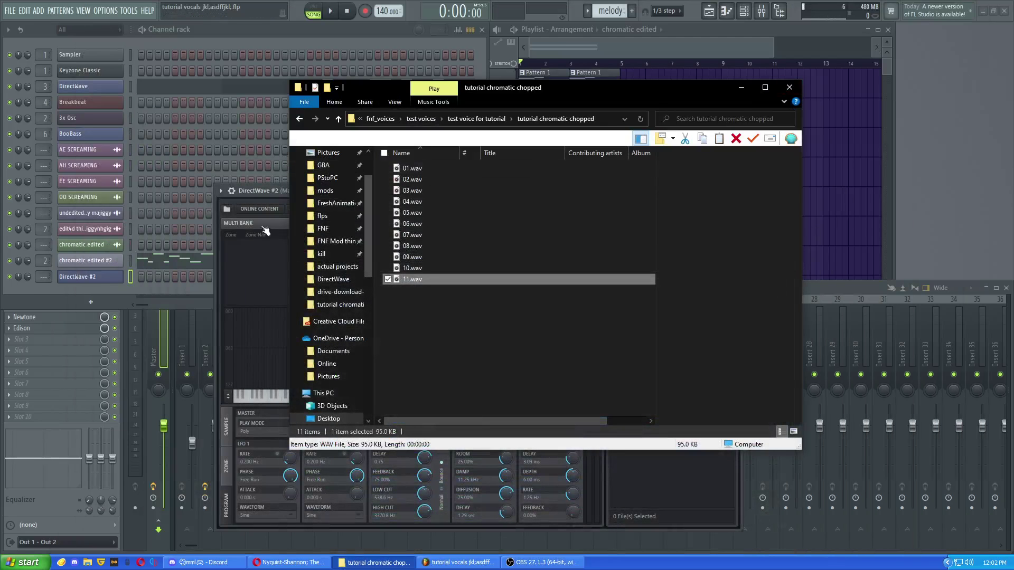
left_click_drag(610, 92, 842, 68)
left_click_drag(458, 186, 575, 145)
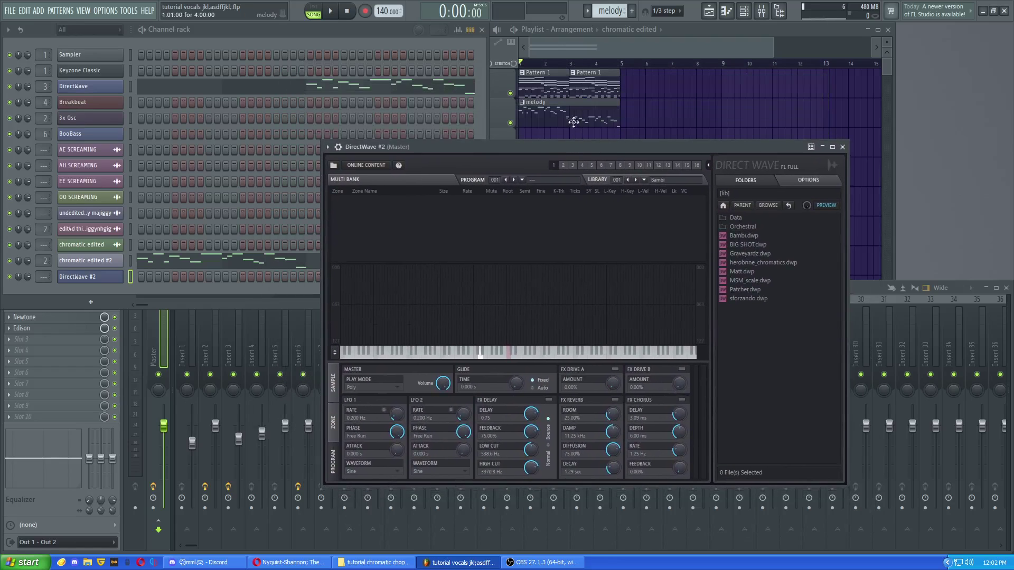
Play the opening of the arrangement briefly, stop it, and return to the DirectWave #2 window
left_click_drag(533, 64, 510, 63)
key("space")
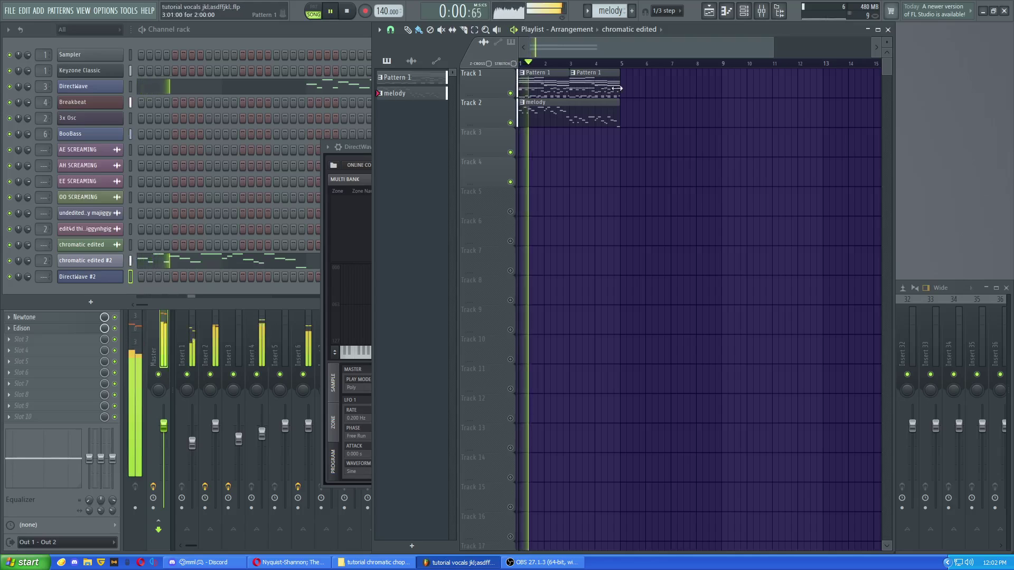
key("space")
left_click(364, 148)
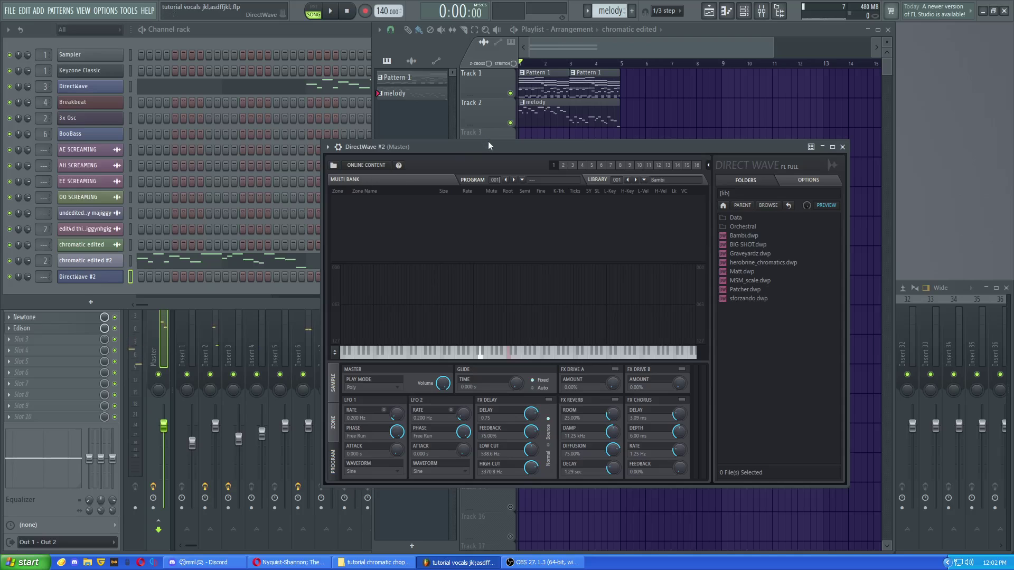
left_click_drag(492, 141, 396, 133)
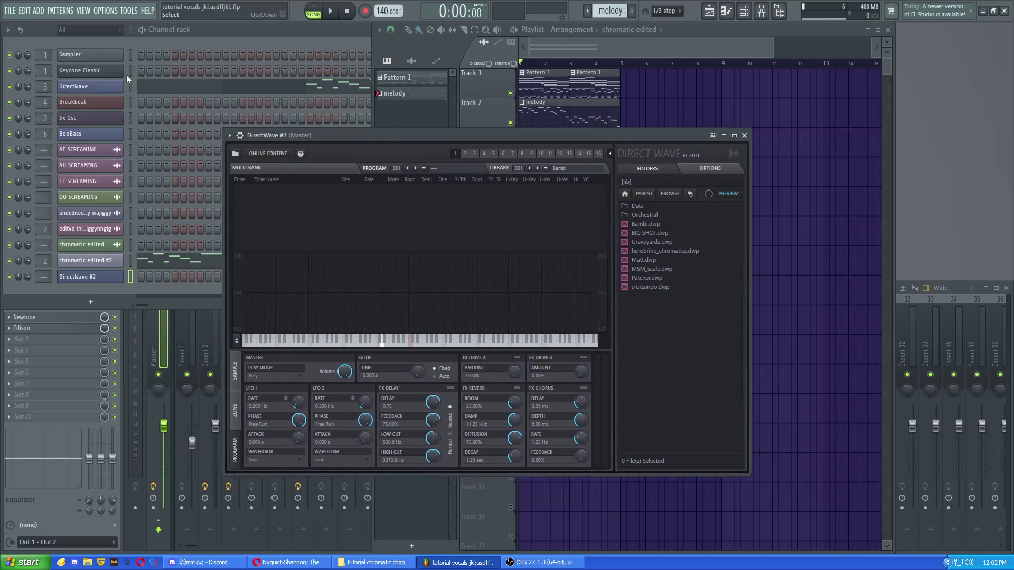
Add a sforzando instrument channel to the channel rack
left_click(90, 302)
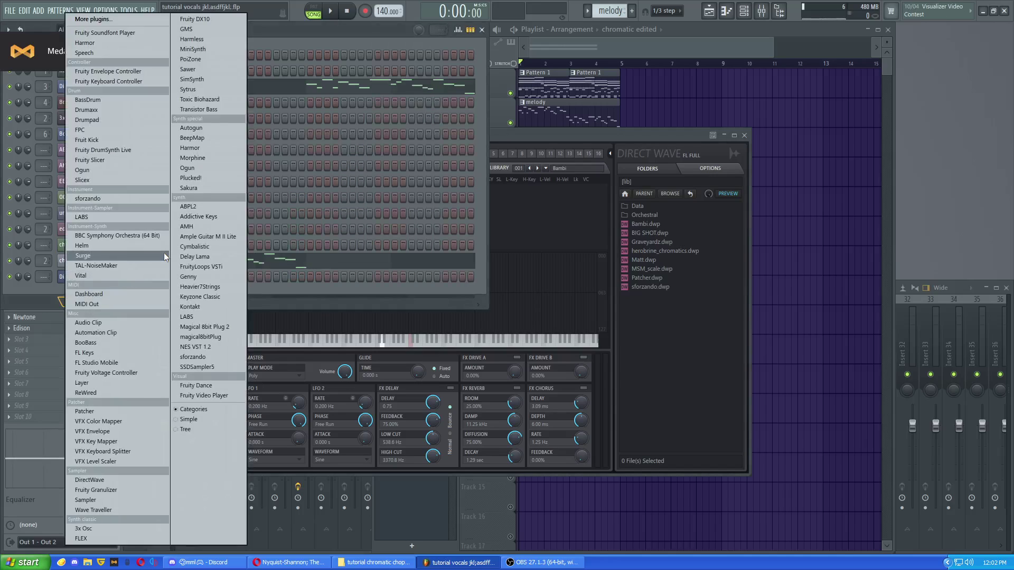
left_click(214, 356)
left_click_drag(228, 81, 383, 109)
Load the converted sf2 instrument 000_Boyfriend into sforzando and put the plugin window away
left_click(281, 131)
mouse_move(329, 175)
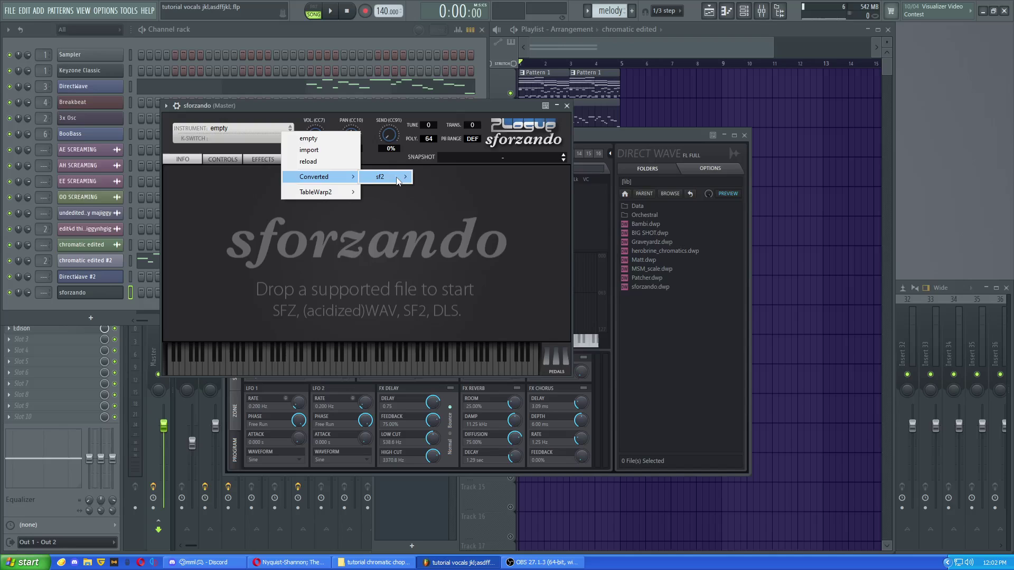
mouse_move(396, 180)
mouse_move(486, 182)
left_click(621, 177)
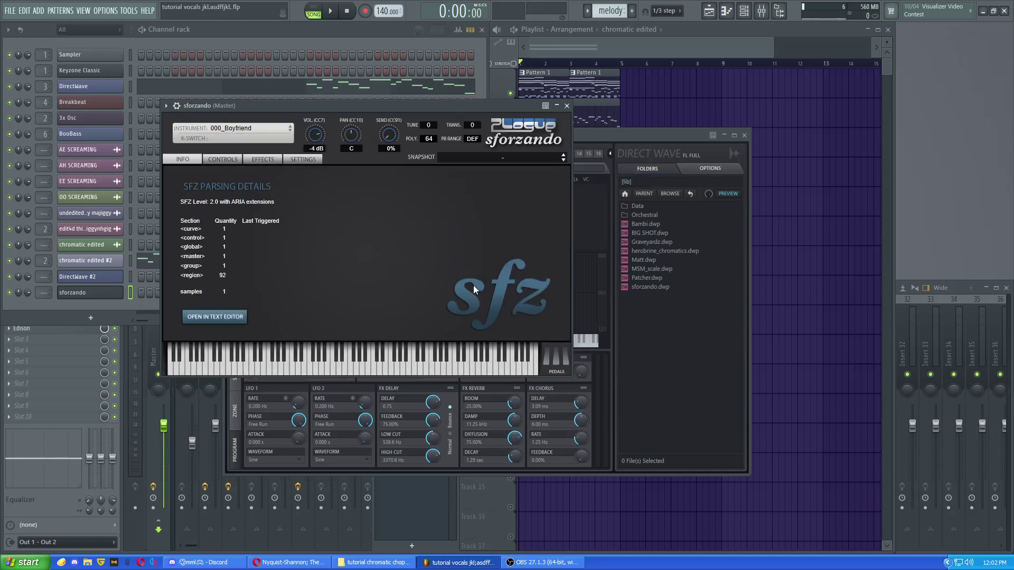
left_click_drag(290, 106, 349, 114)
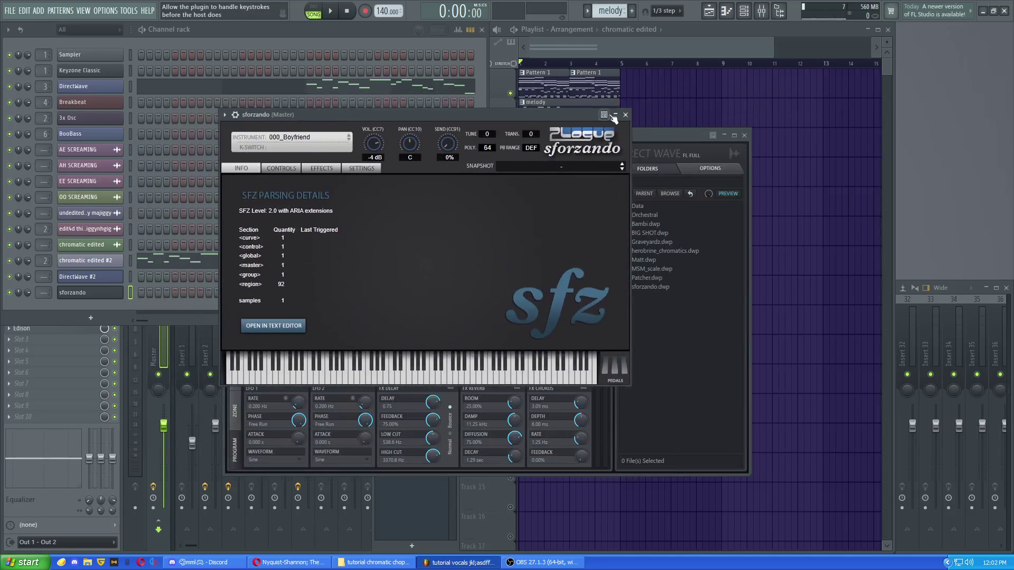
left_click(614, 117)
Start creating a DirectWave instrument from the sforzando channel and save it as bf test.dwp
right_click(82, 293)
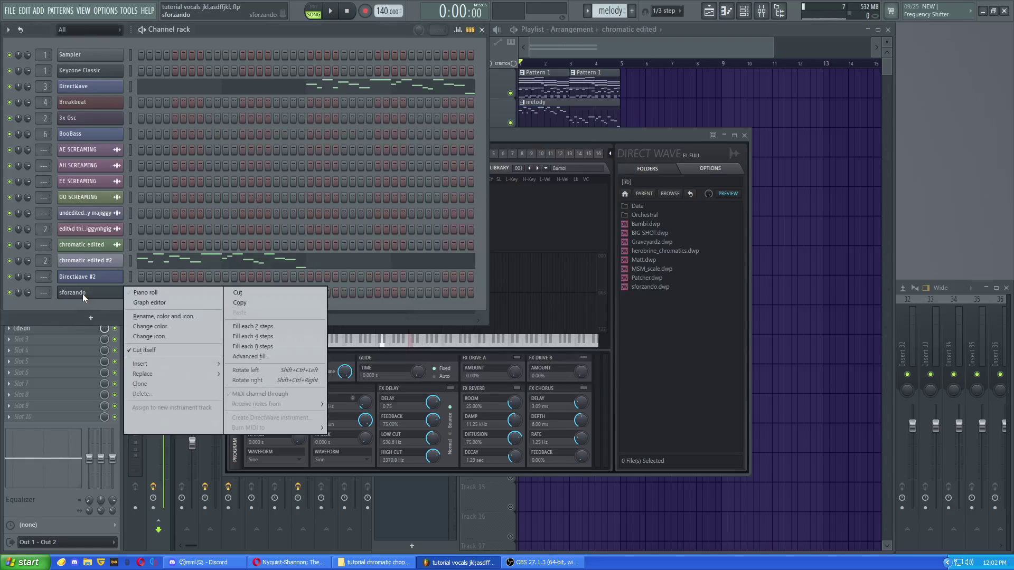
mouse_move(211, 364)
left_click(240, 417)
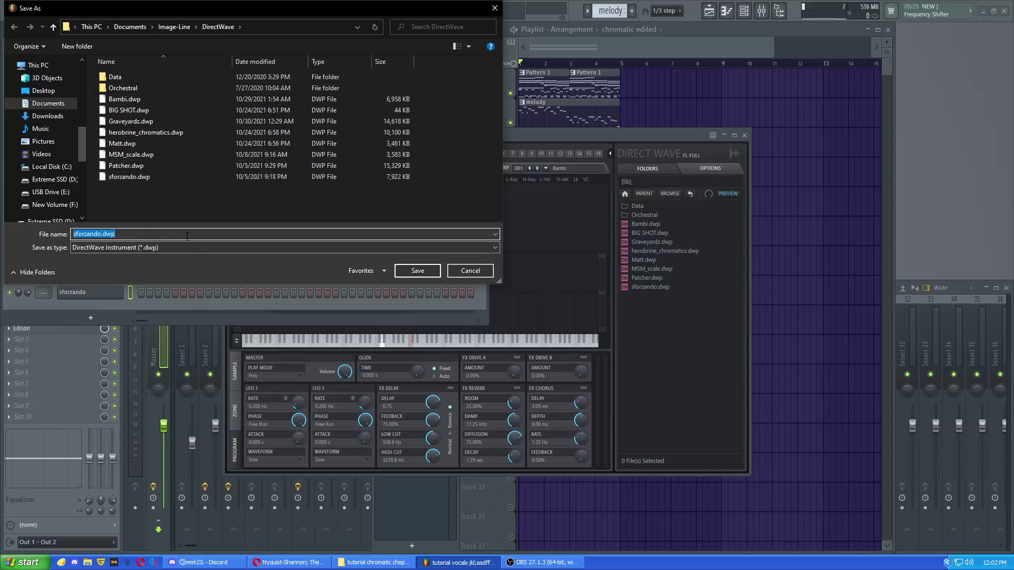
key("Return")
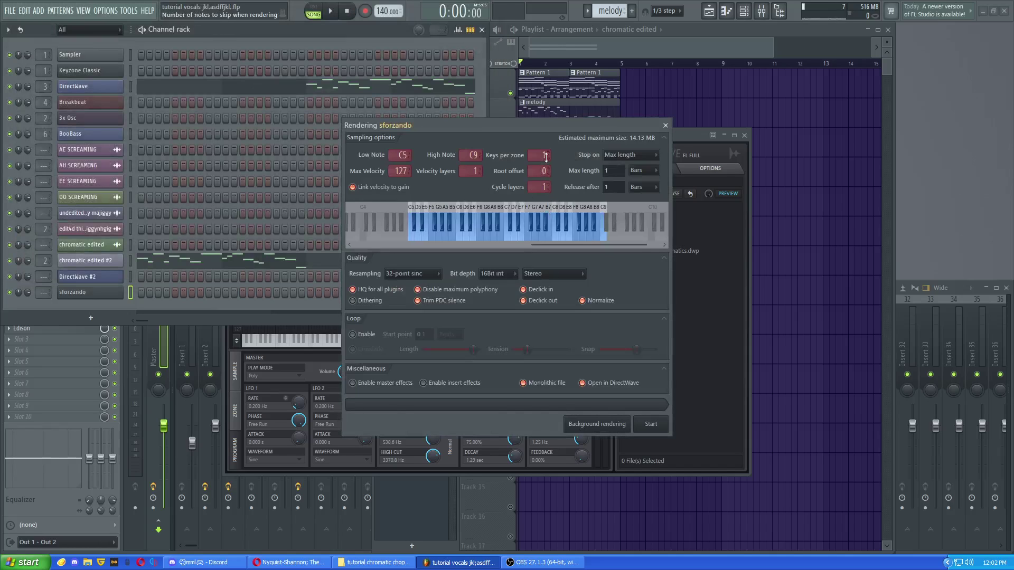
Render the sforzando instrument over the range C5 to C9 with 1 key per zone
mouse_move(542, 158)
left_mouse_down()
mouse_move(542, 147)
mouse_move(542, 160)
left_mouse_up()
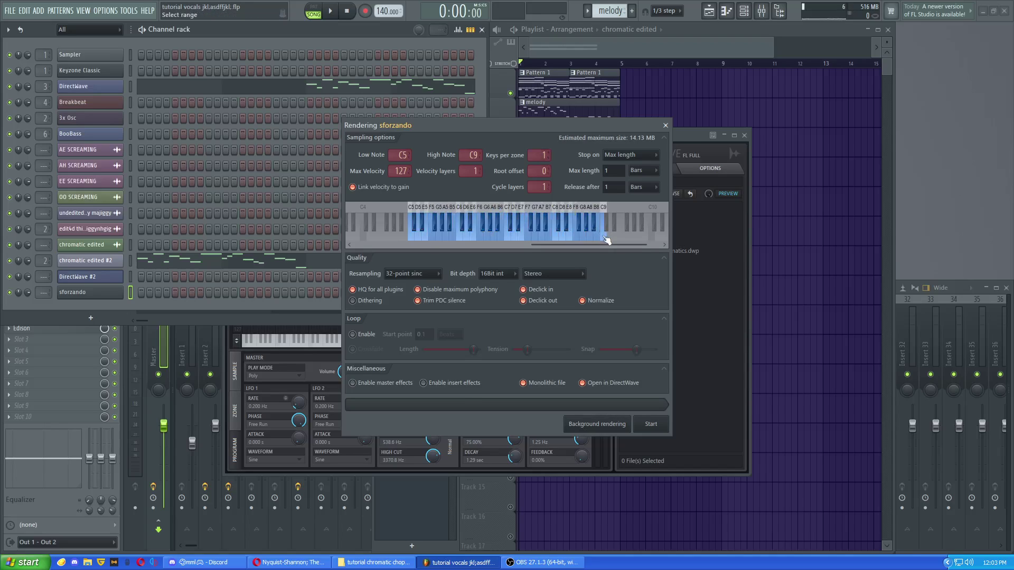
left_click_drag(608, 240, 478, 230)
left_click_drag(543, 154, 542, 148)
left_click_drag(411, 237, 597, 237)
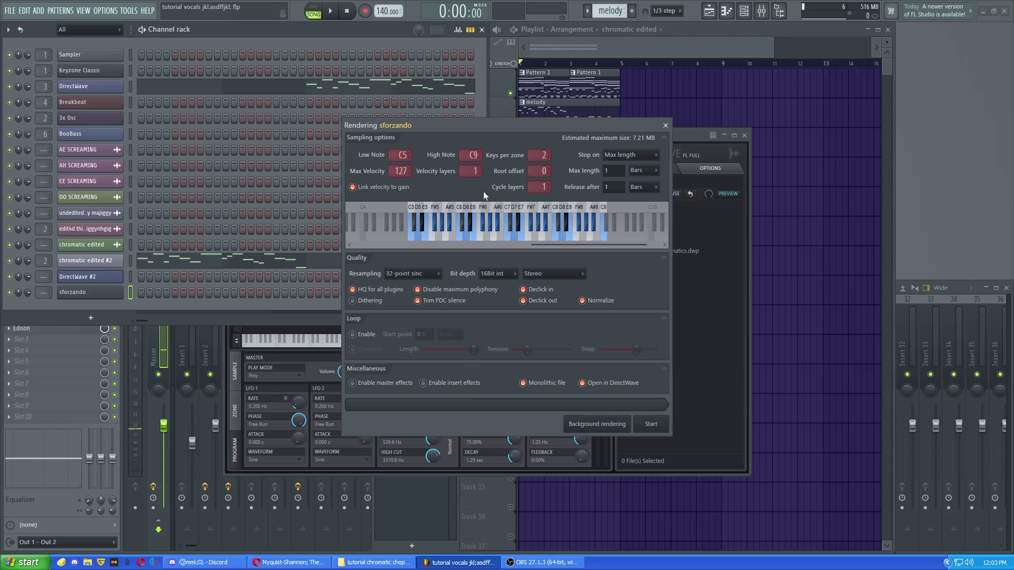
left_click(548, 157)
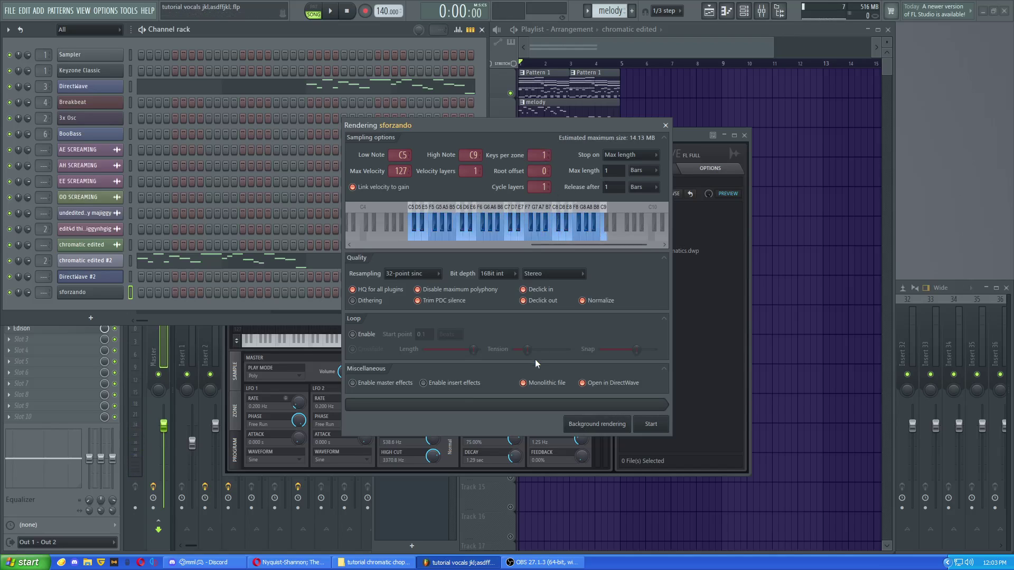
left_click(655, 425)
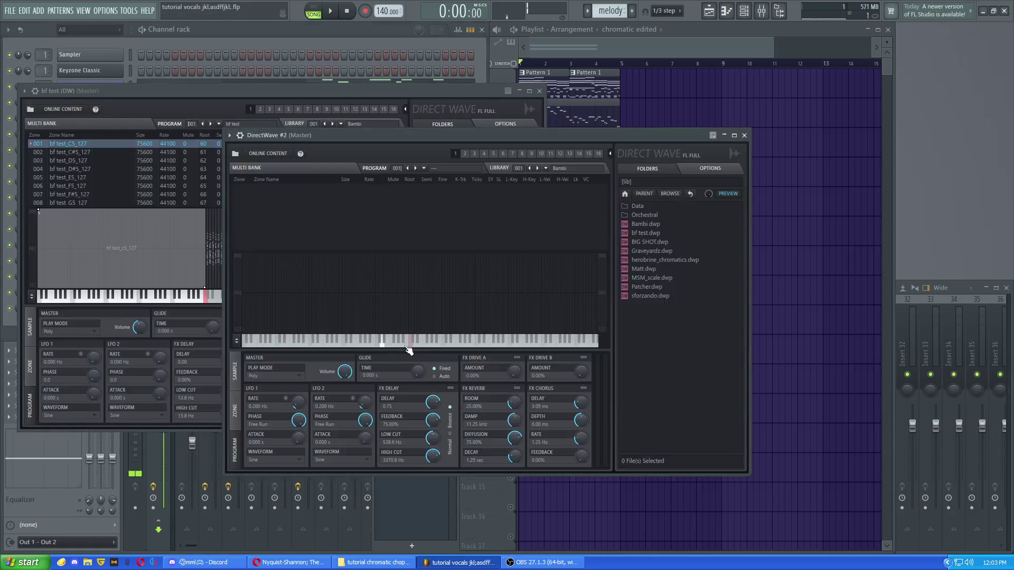
Audition notes on the bf test DirectWave keyboard, then close its window
left_click(191, 91)
left_click_drag(192, 91, 195, 91)
left_click(206, 298)
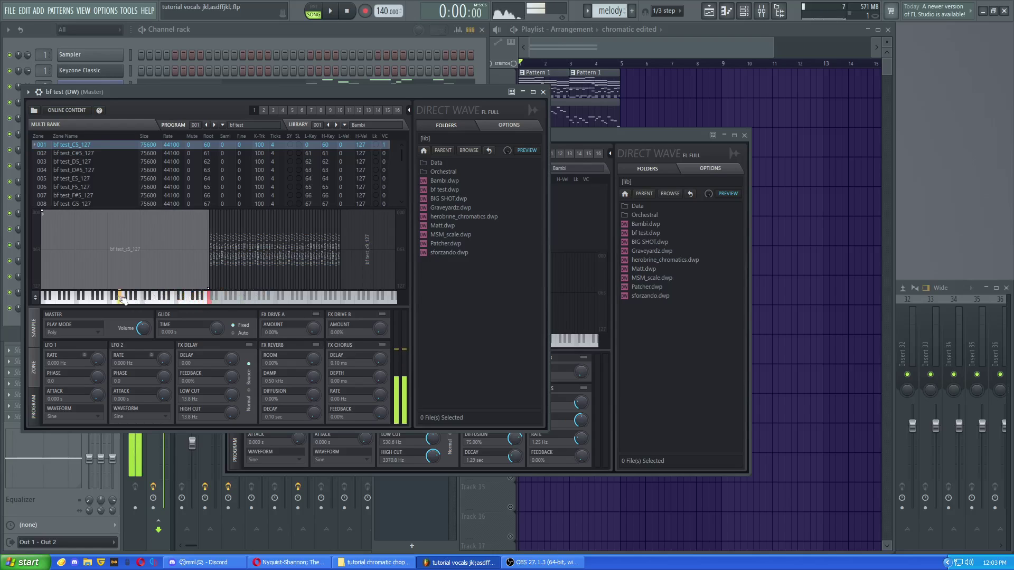
mouse_move(206, 299)
left_mouse_down()
mouse_move(391, 302)
mouse_move(193, 302)
left_mouse_up()
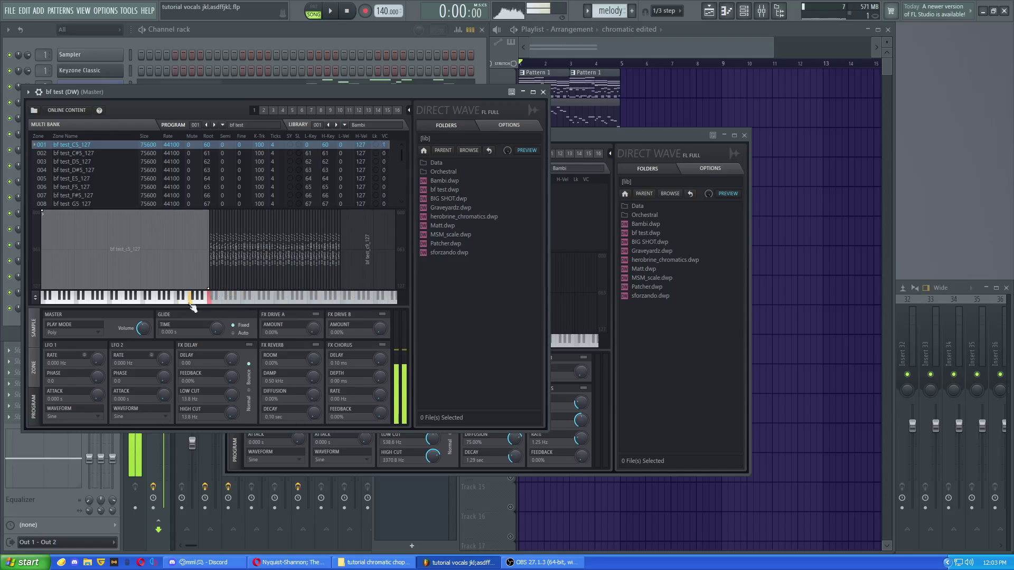
left_click_drag(330, 91, 529, 137)
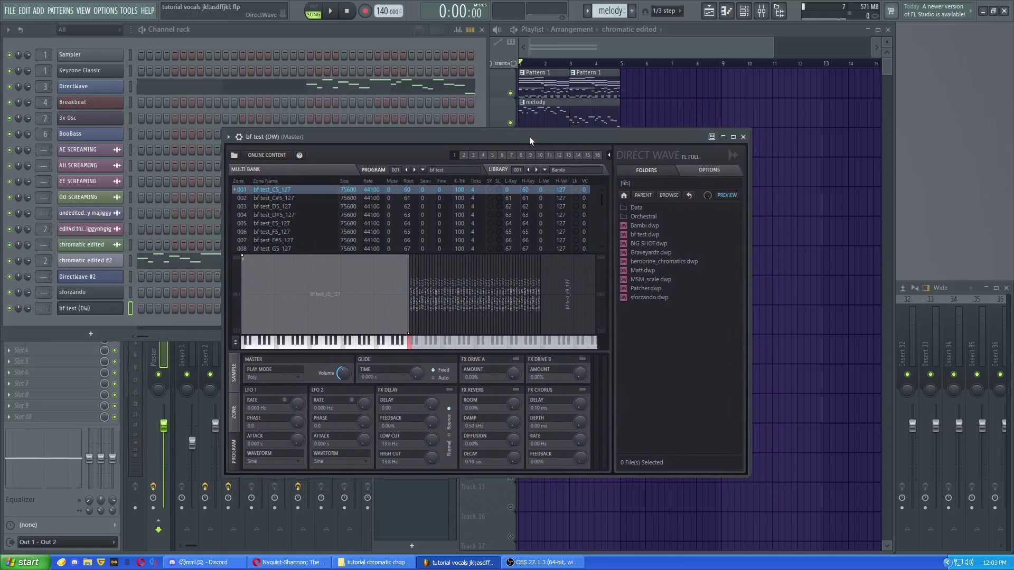
left_click(746, 137)
Create a program in DirectWave #2 from the samples in the tutorial chromatic chopped folder, under flps, fnf_voices, test voices, test voice for tutorial
left_click_drag(338, 138, 391, 119)
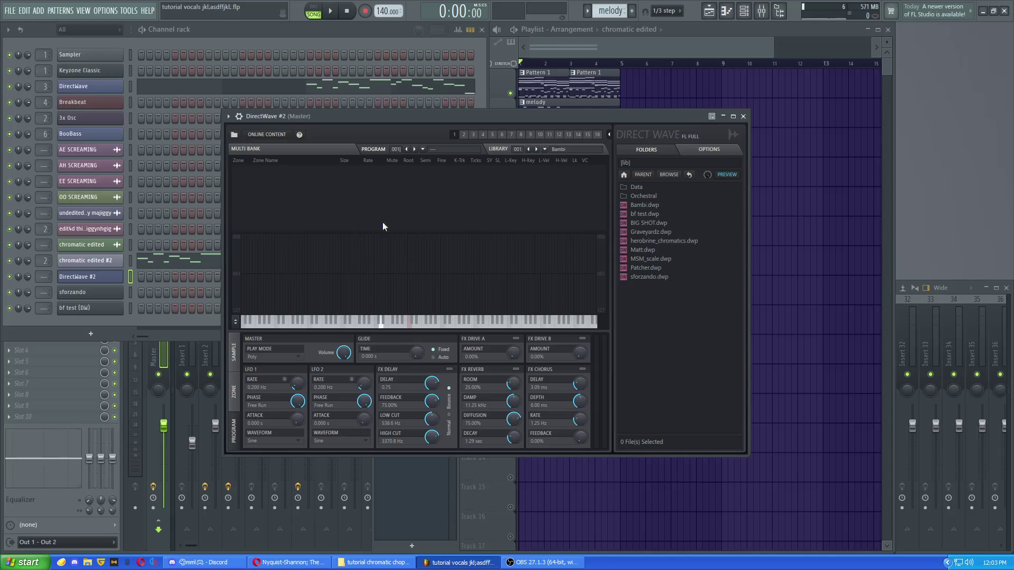
left_click(235, 136)
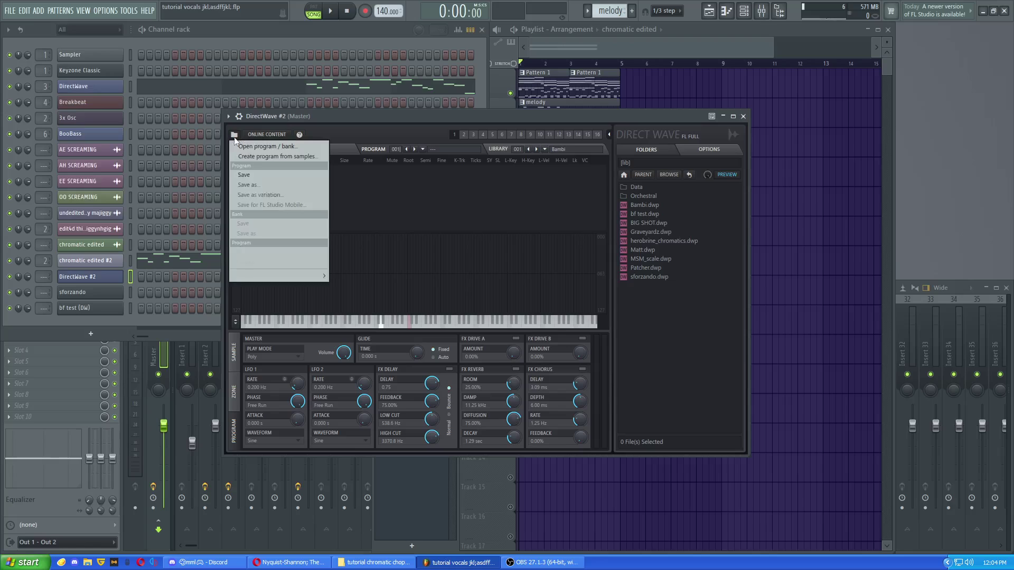
left_click(259, 158)
scroll(488, 326, "down", 5)
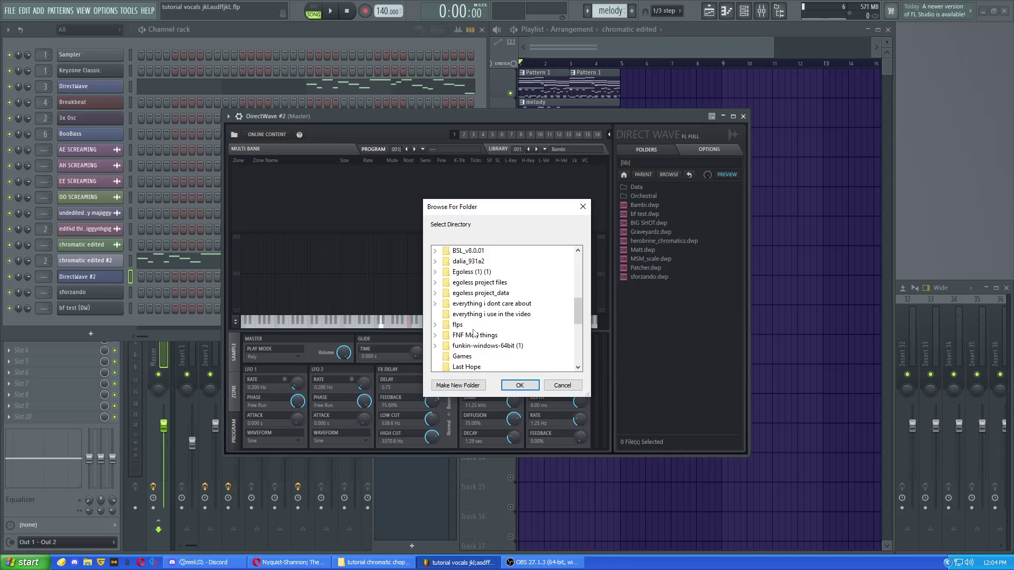
double_click(458, 326)
left_click(446, 315)
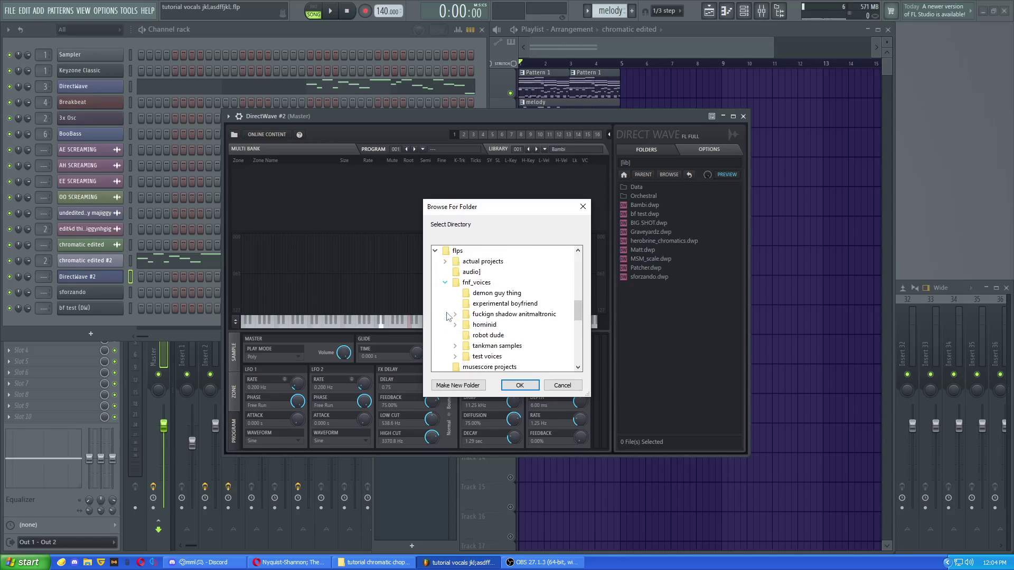
scroll(455, 317, "down", 1)
left_click(456, 325)
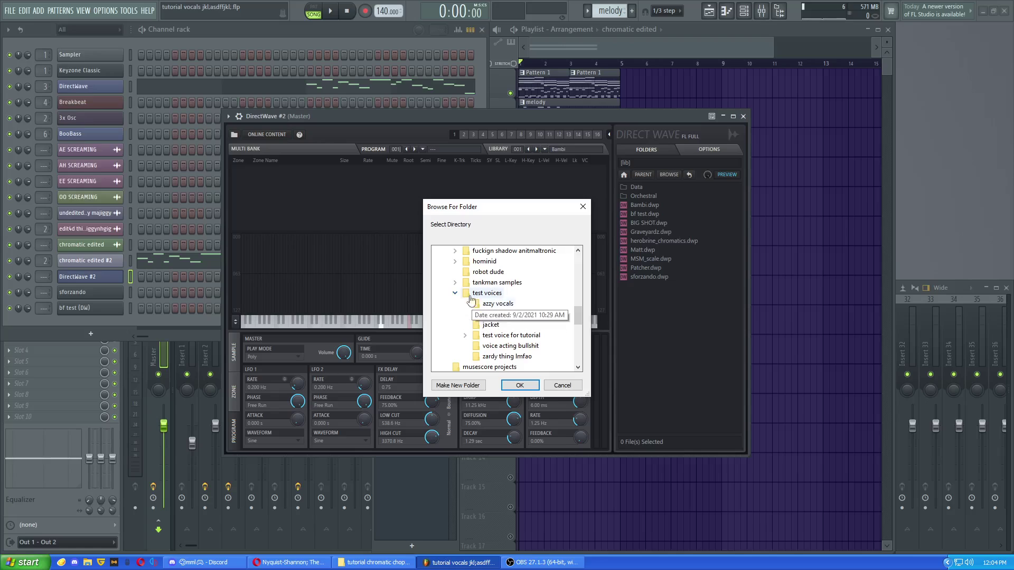
left_click(464, 336)
left_click(497, 316)
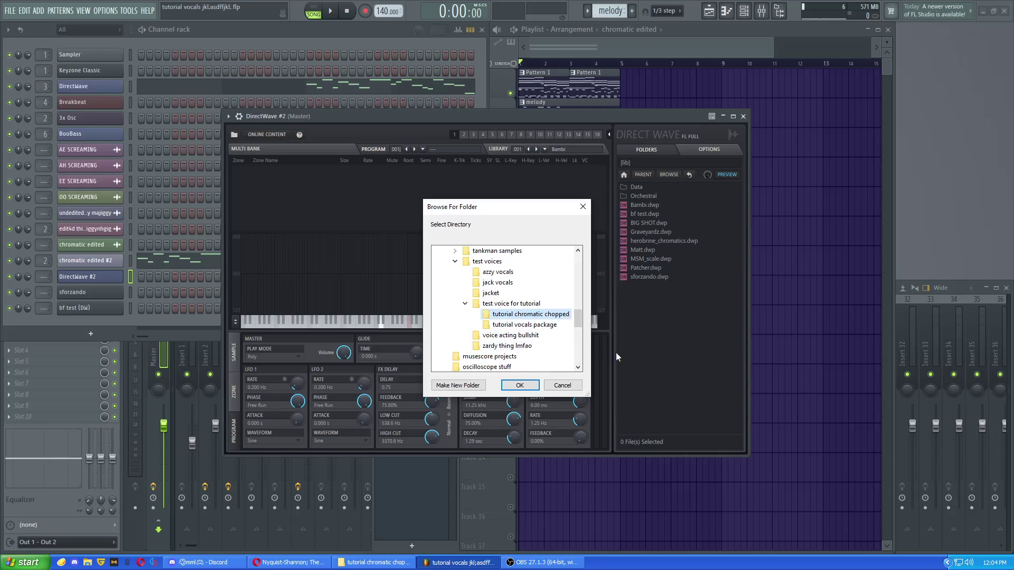
left_click(528, 385)
left_click(532, 318)
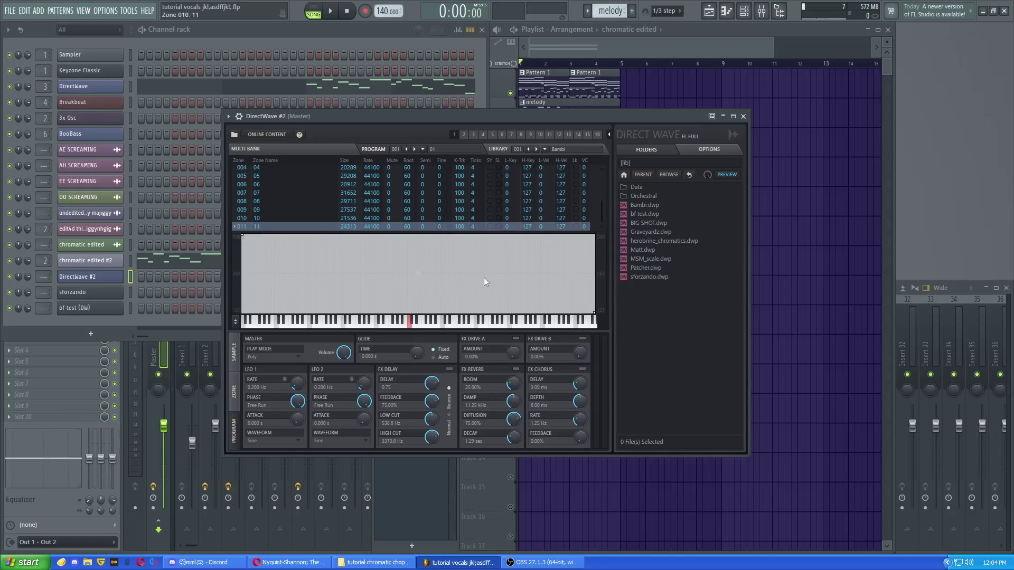
Narrow the key range of zone 11 to low key 50 and high key 78 in the zone map
scroll(444, 209, "up", 3)
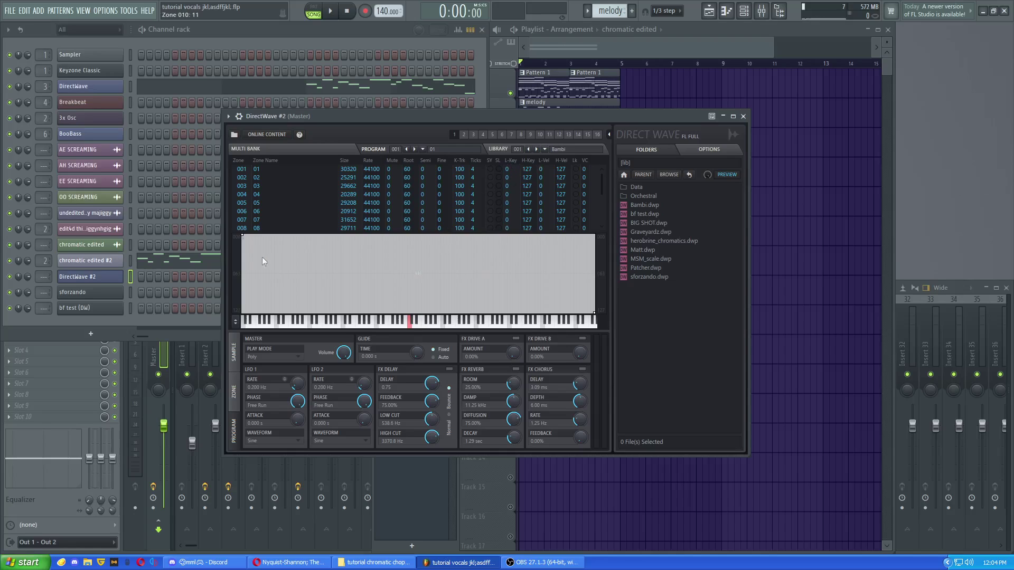
left_click_drag(242, 235, 380, 233)
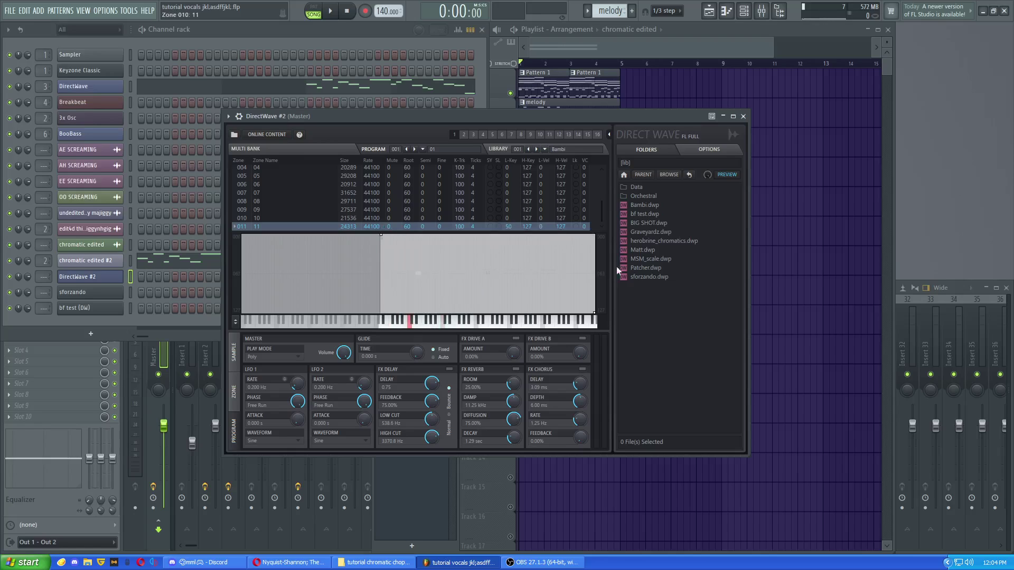
left_click_drag(597, 317, 459, 338)
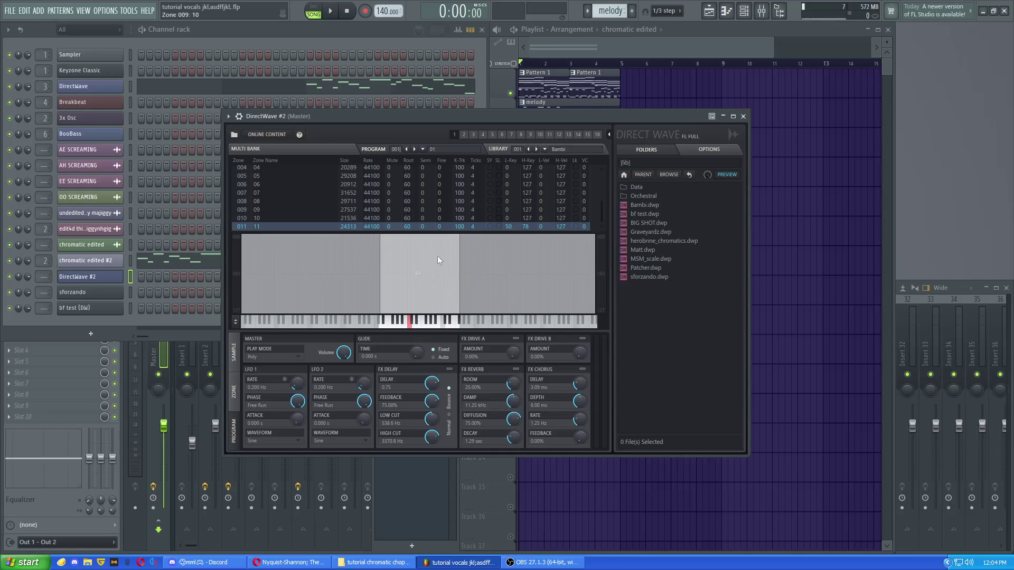
Set the root, low key and high key of zone 01 to 48
scroll(452, 211, "up", 1)
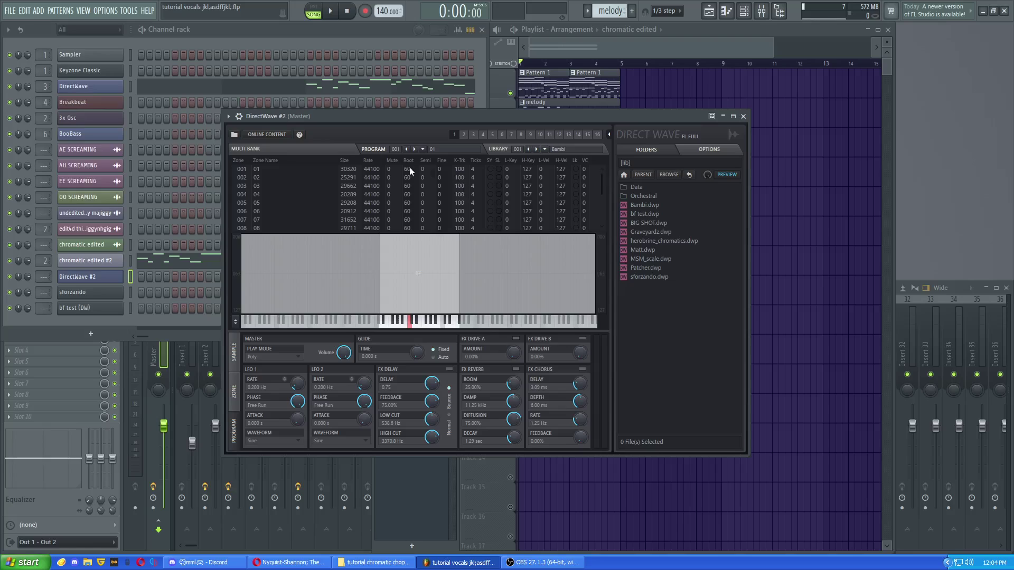
double_click(410, 169)
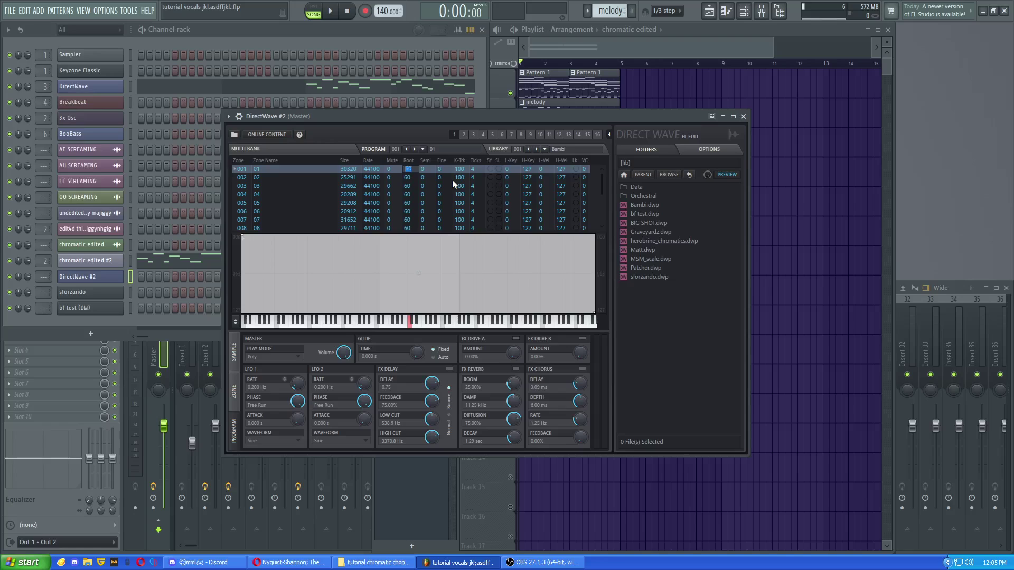
type("48")
double_click(518, 169)
double_click(536, 169)
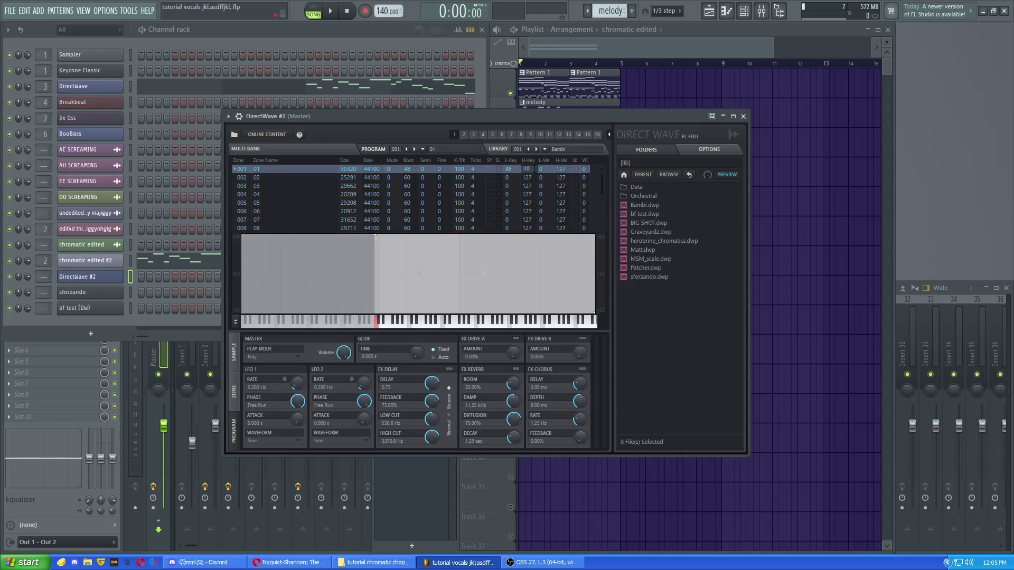
key("Tab")
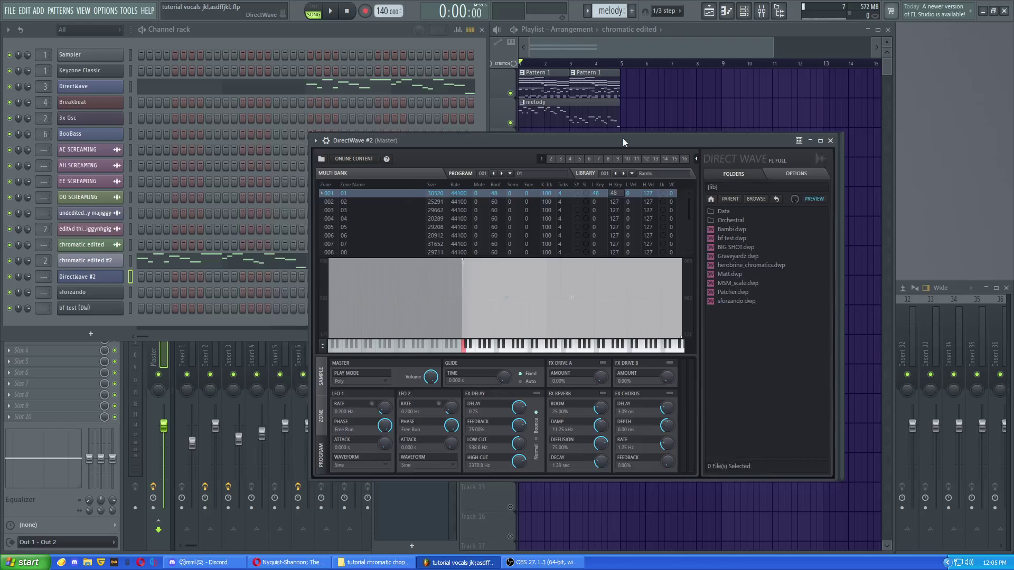
left_click_drag(623, 140, 570, 138)
key("Page_Up")
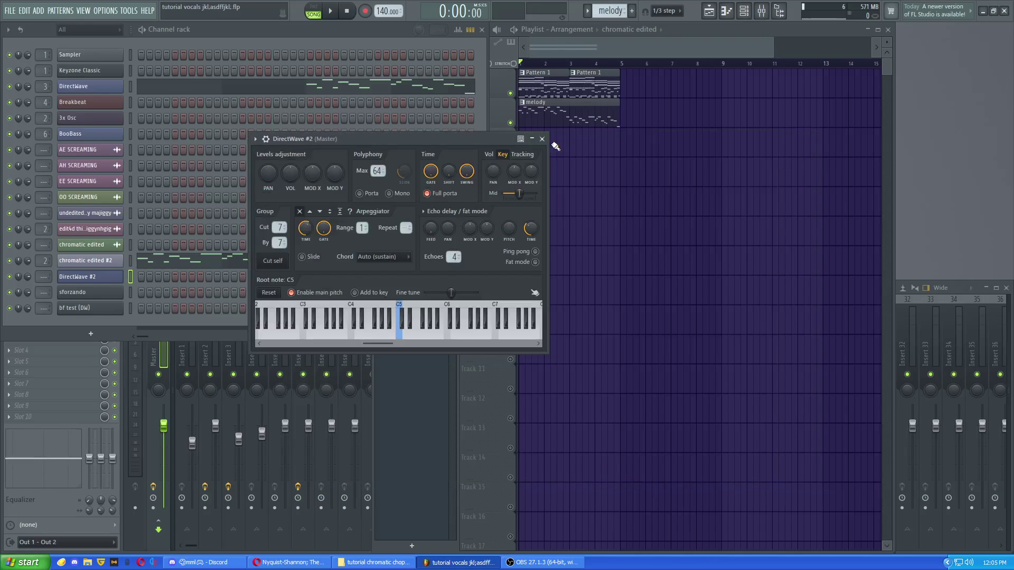
key("Page_Down")
key("Page_Up")
key("Page_Down")
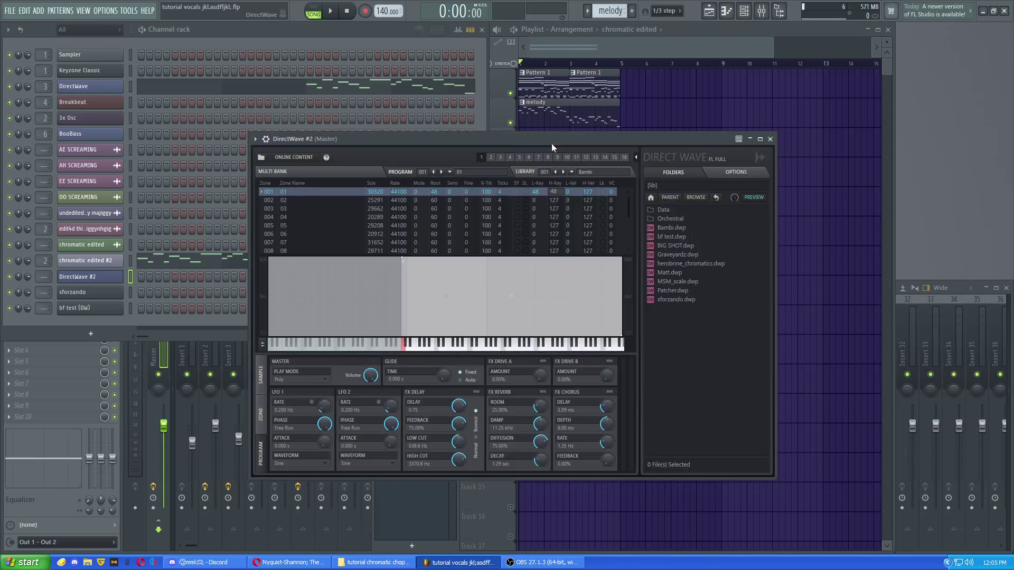
Audition zone 01 at key 48 on the DirectWave keyboard
key("Page_Up")
key("Page_Down")
key("Page_Up")
key("Page_Down")
left_click(405, 348)
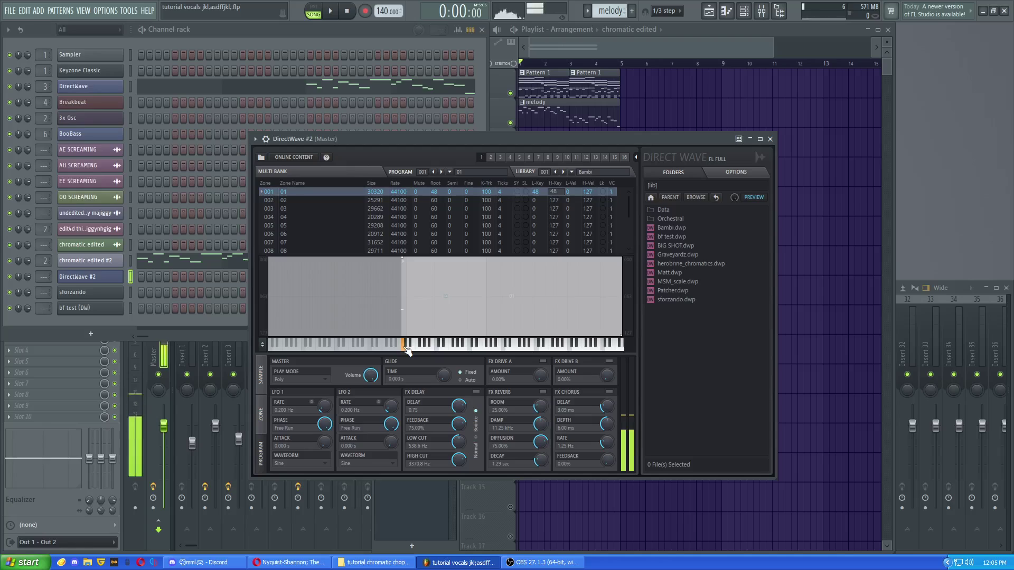
Set the root, low key and high key of zone 02 to 49
double_click(439, 202)
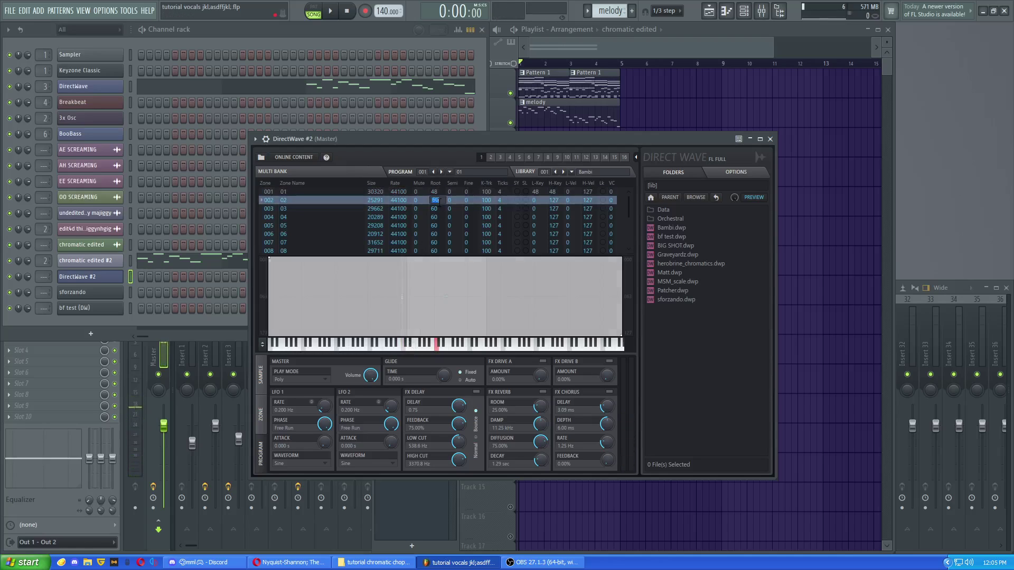
type("49")
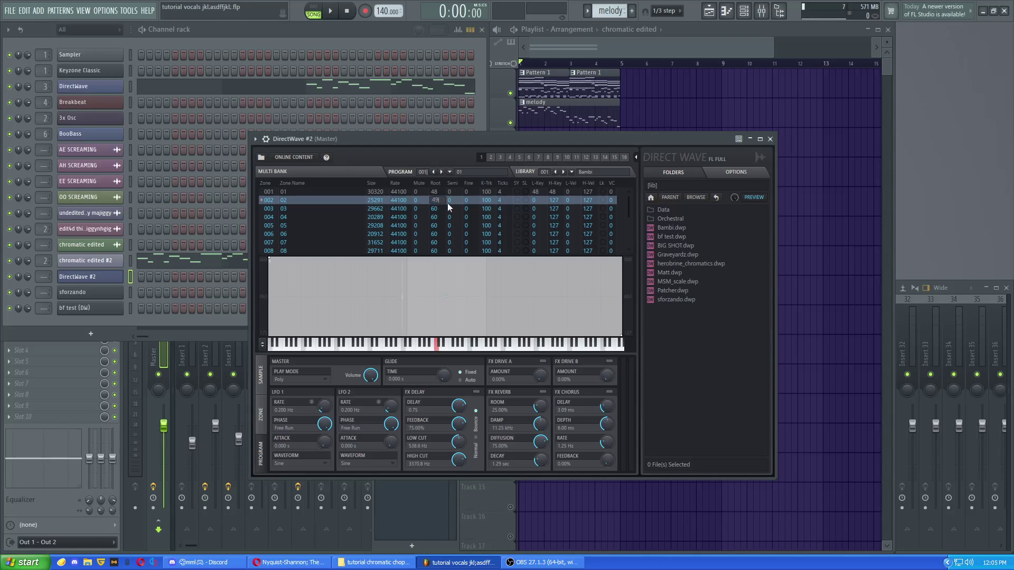
double_click(535, 201)
type("49")
double_click(559, 201)
type("49")
Set the root, low key and high key of zone 03 to 50
left_click(405, 209)
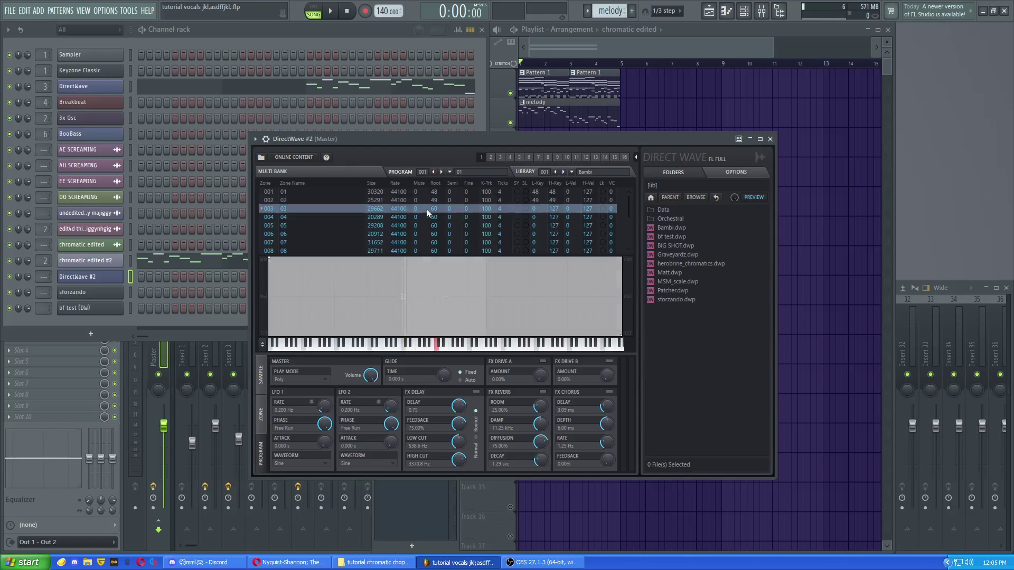
double_click(434, 209)
type("50")
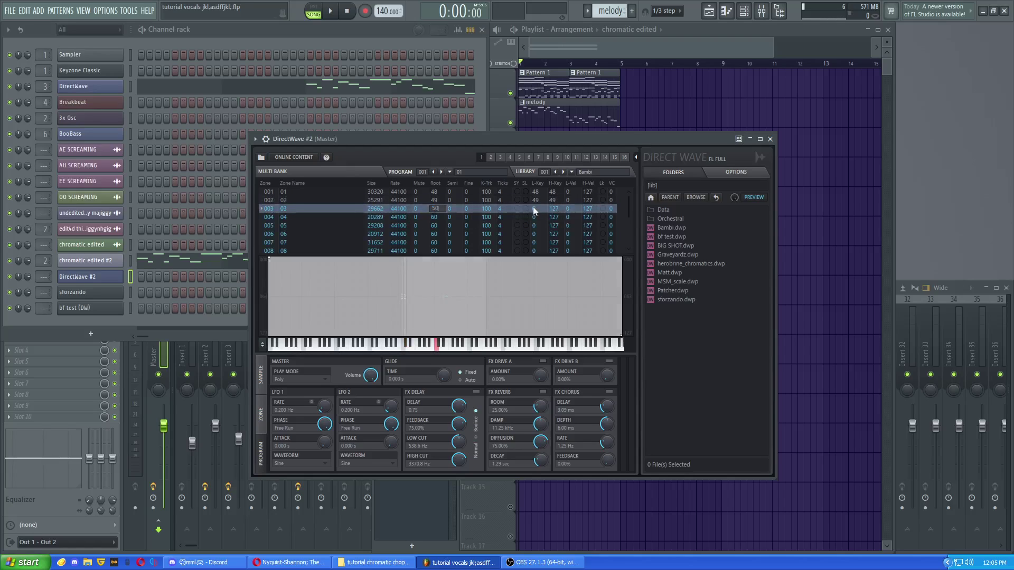
double_click(535, 209)
type("50")
double_click(554, 209)
type("50")
Set the root, low key and high key of zone 04 to 51
left_click(434, 216)
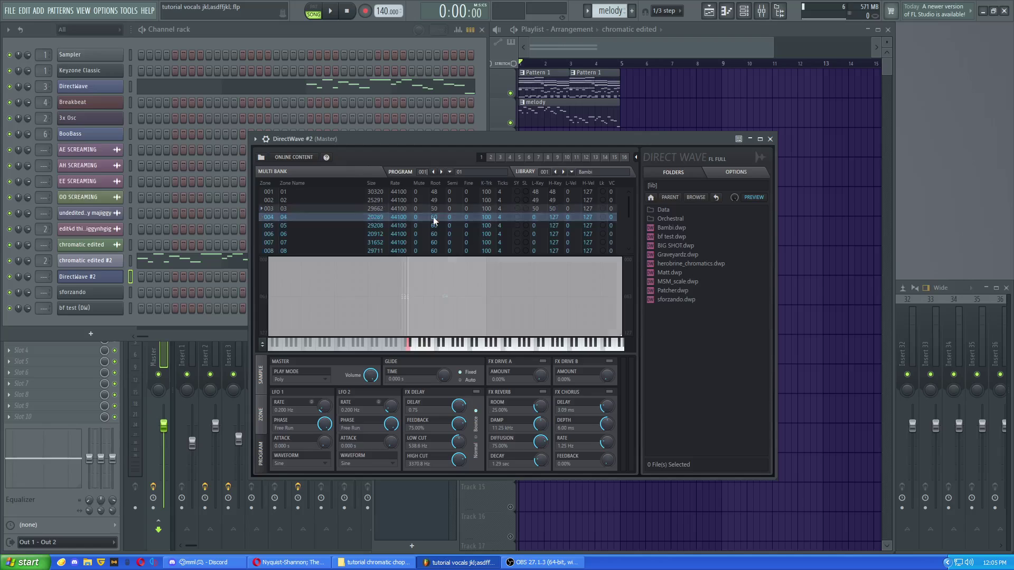
double_click(433, 217)
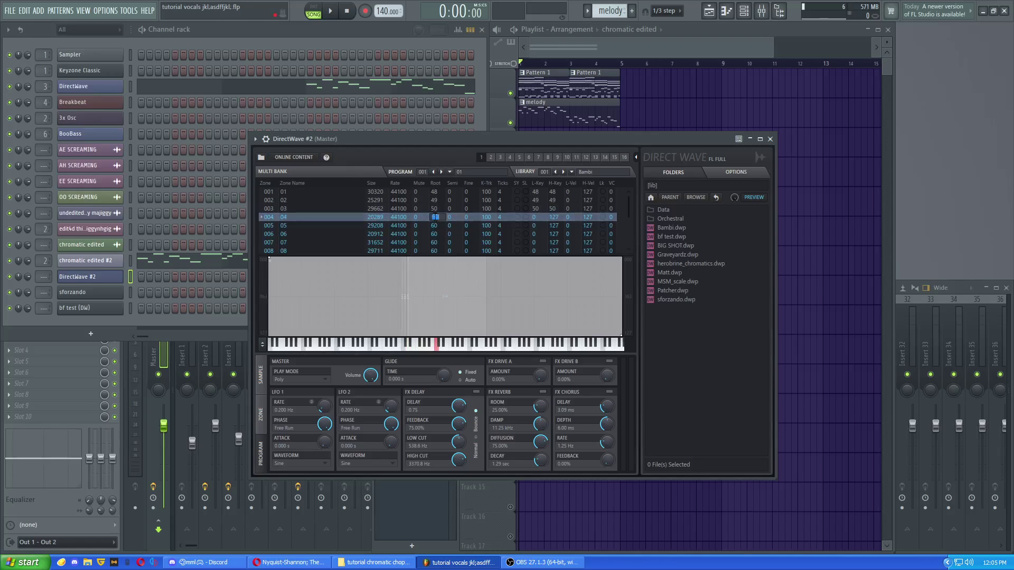
type("51")
double_click(530, 217)
type("51")
double_click(560, 216)
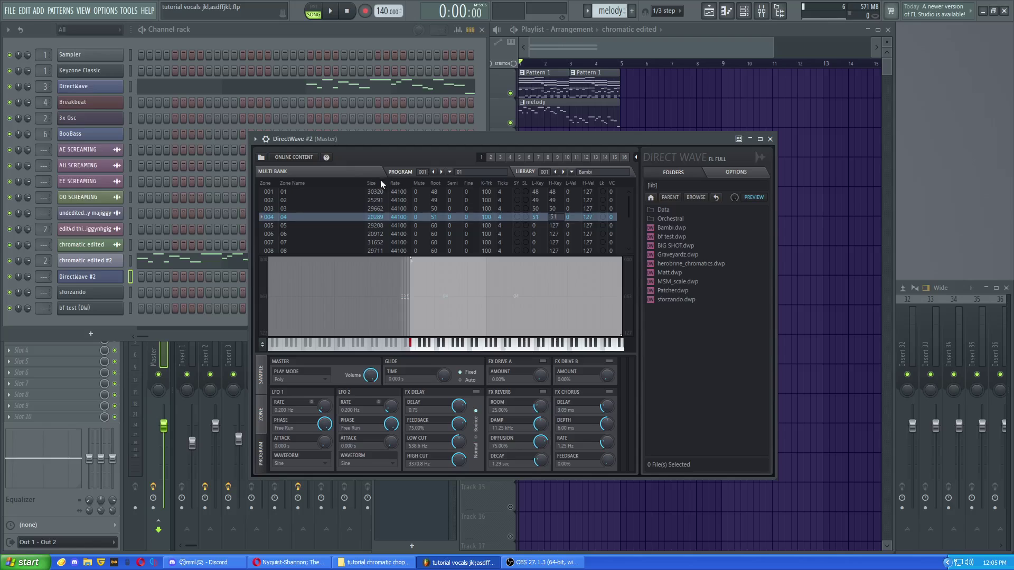
Set the root, low key and high key of zone 05 to 52
double_click(440, 227)
type("52")
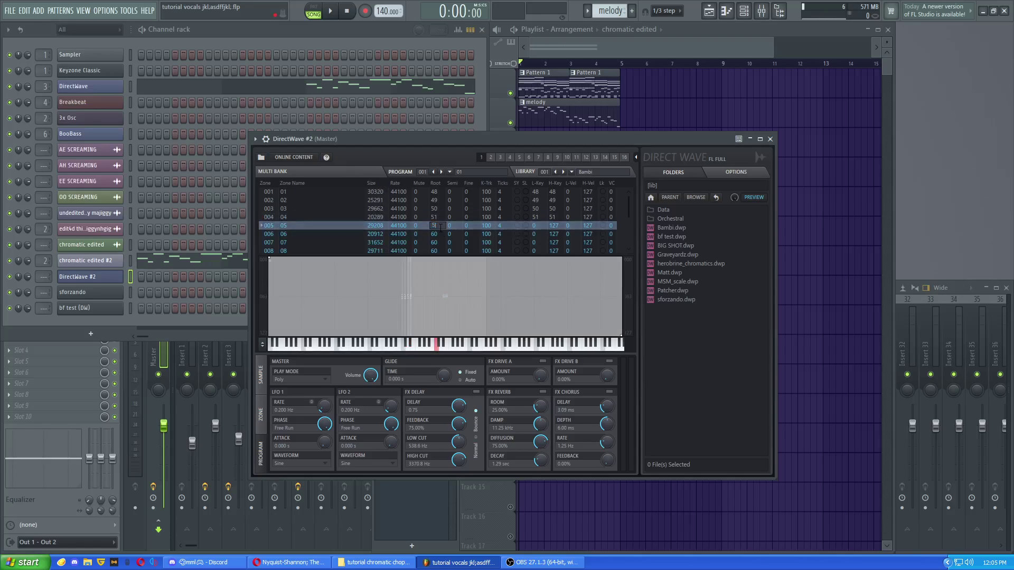
double_click(535, 227)
type("52")
double_click(557, 225)
type("52")
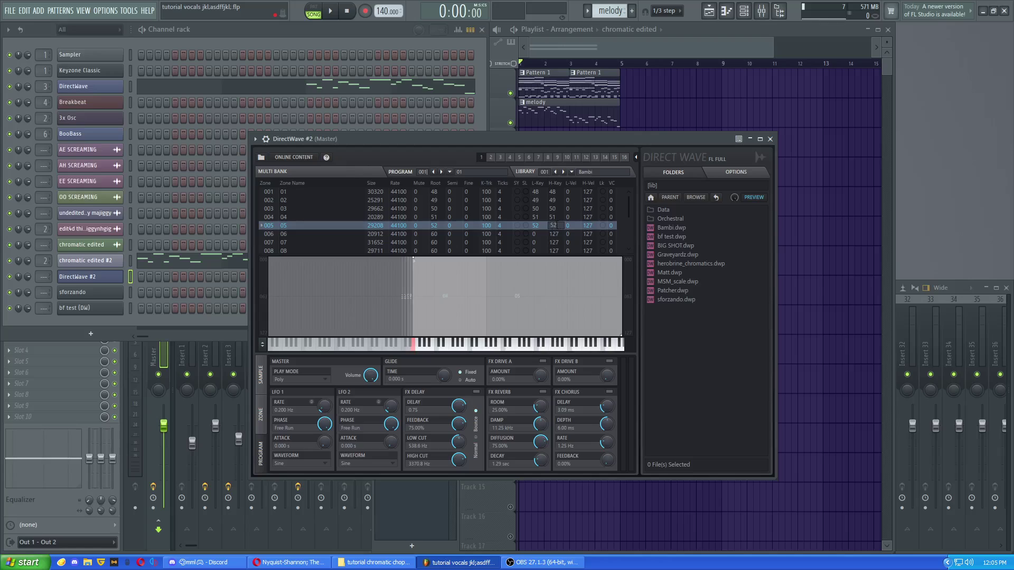
Set the root, key tracking and high key of zone 06 to 53
double_click(438, 234)
type("53")
double_click(490, 234)
type("53")
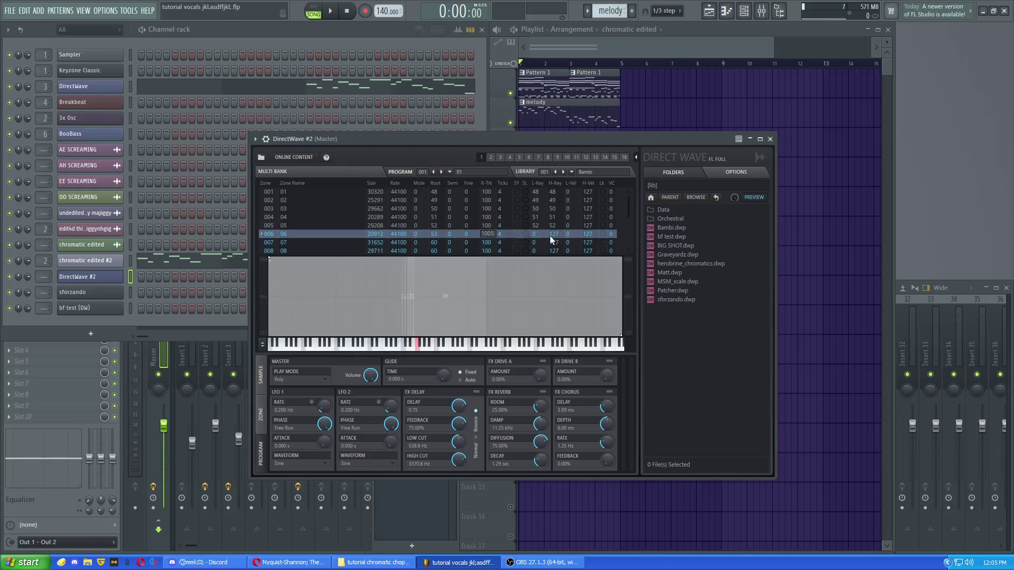
key("BackSpace")
key("BackSpace")
type("53")
double_click(558, 235)
type("53")
Set the root and low key of zone 07 to 54
double_click(435, 242)
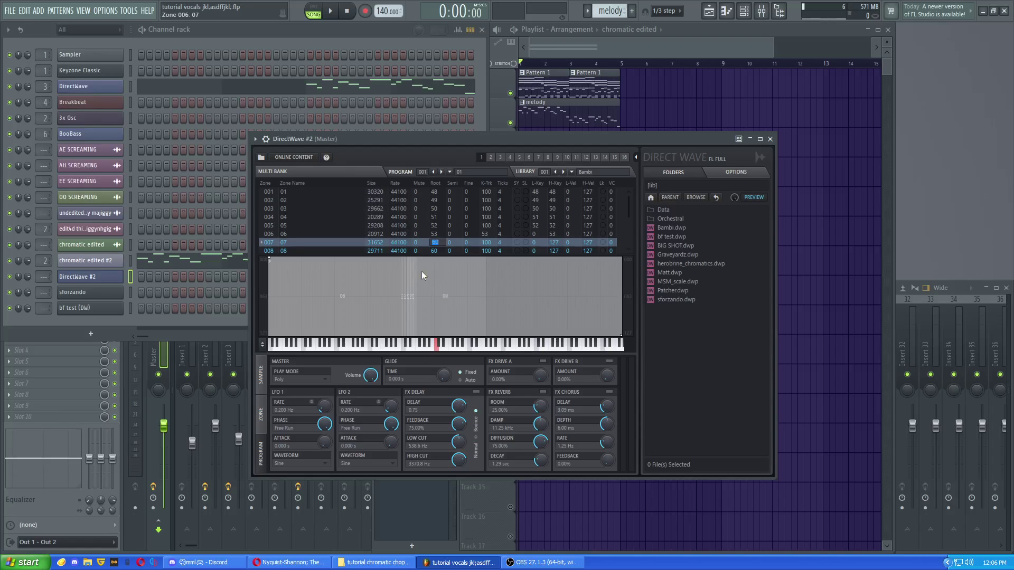
type("54")
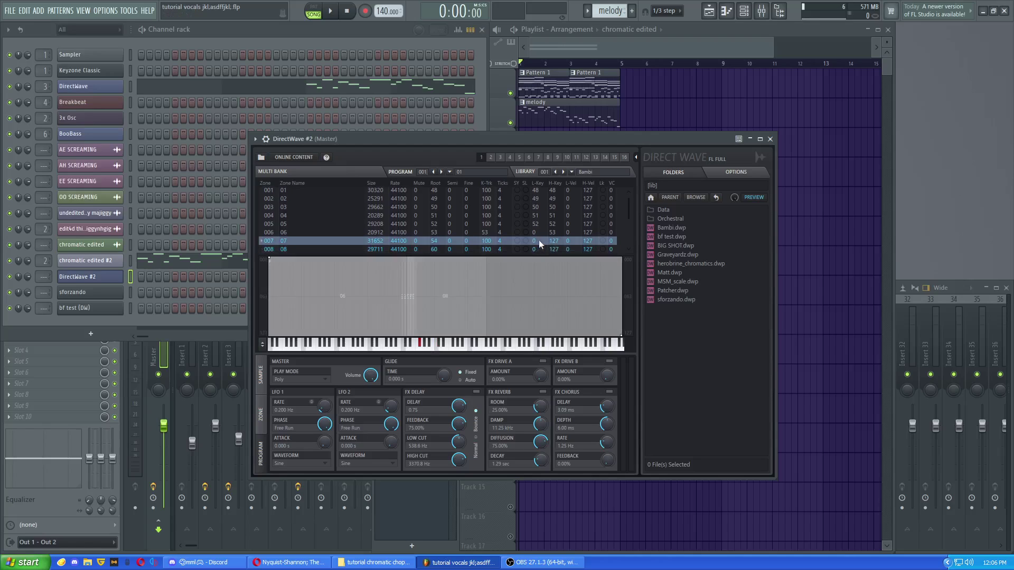
left_click(543, 241)
type("54")
key("Return")
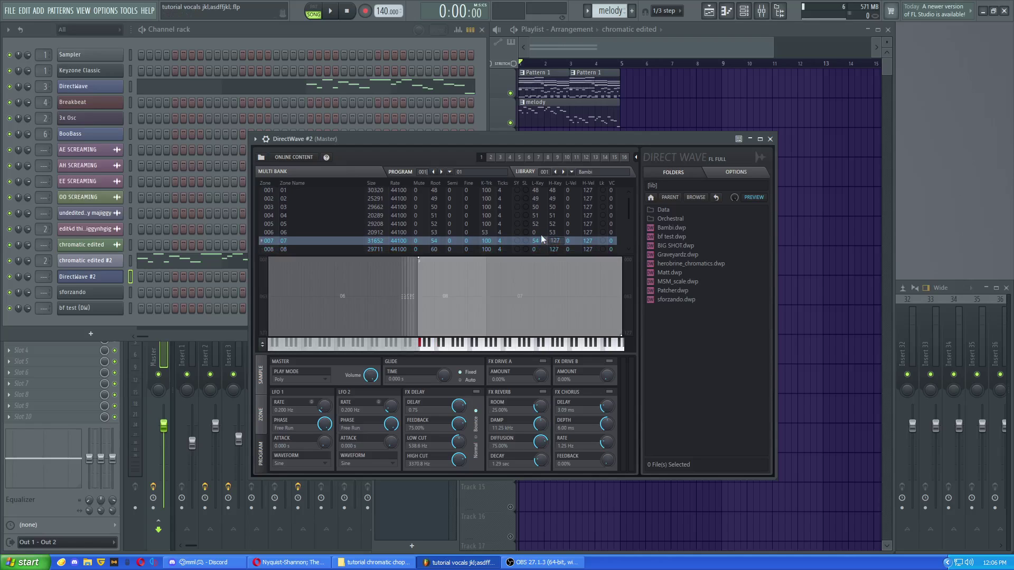
Set the low key of zone 06 to 53
left_click(540, 232)
type("53")
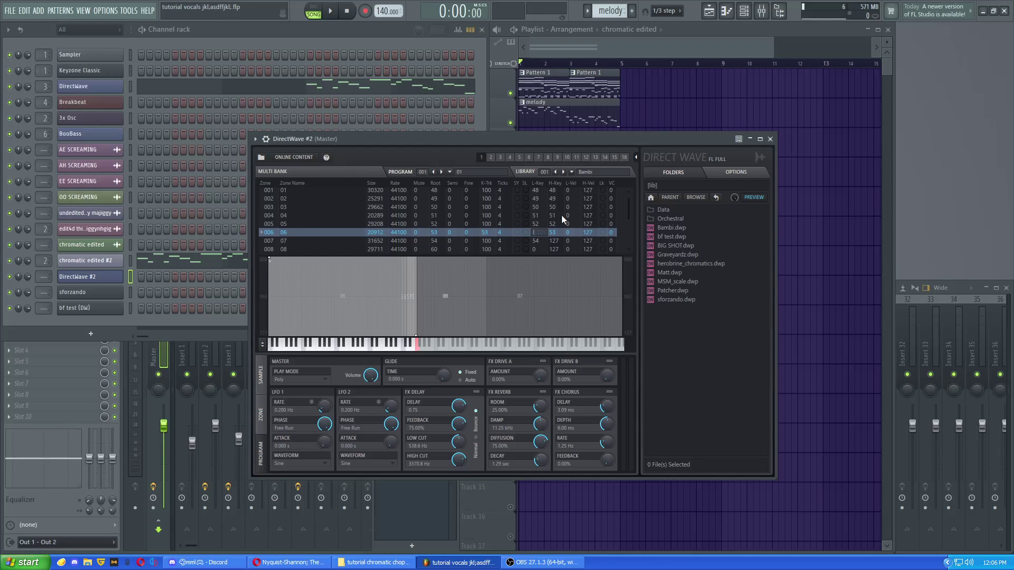
key("Return")
Extend zone 01 down the keyboard by setting its low key to 0
left_click(544, 193)
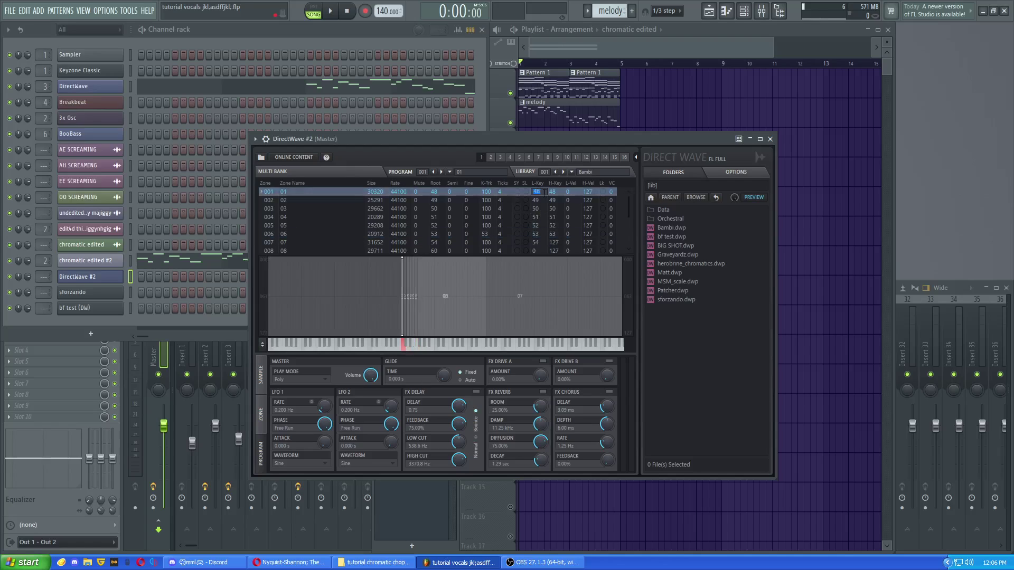
type("90")
key("Return")
scroll(548, 211, "down", 2)
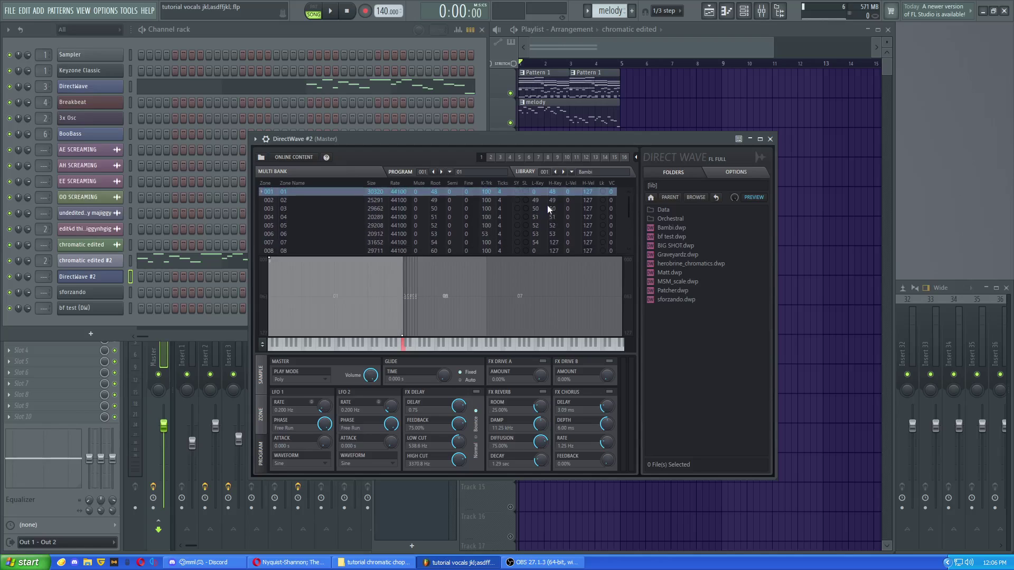
scroll(547, 209, "up", 2)
scroll(547, 203, "down", 2)
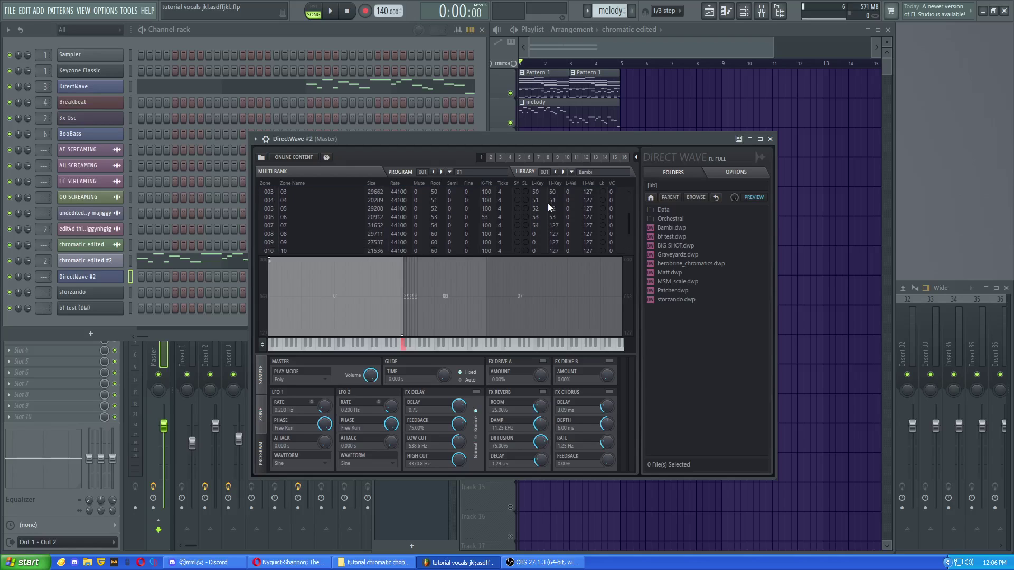
Set the high key of zone 07 to 54 and the low key and root of zone 08 to 55
left_click(539, 235)
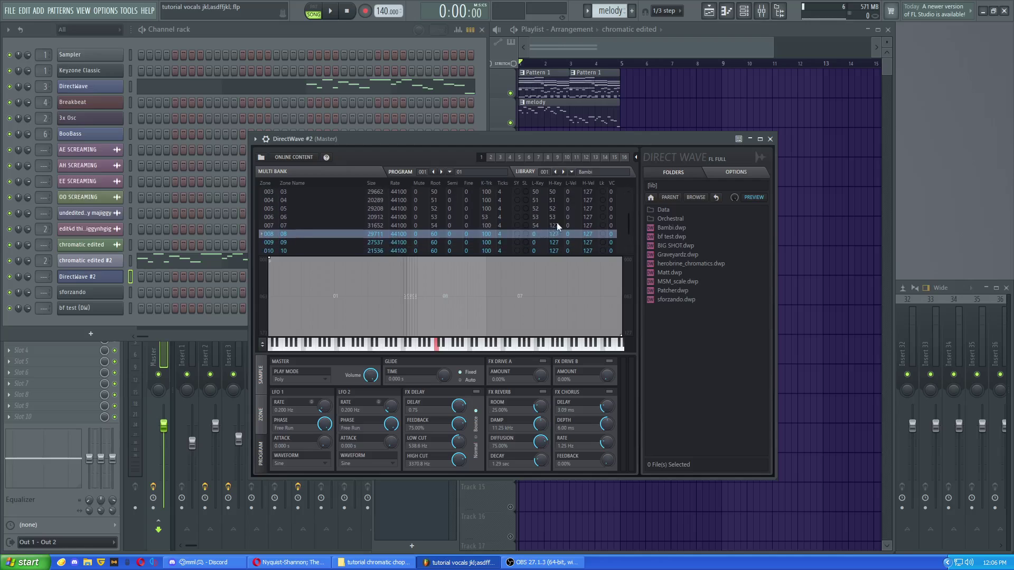
double_click(535, 234)
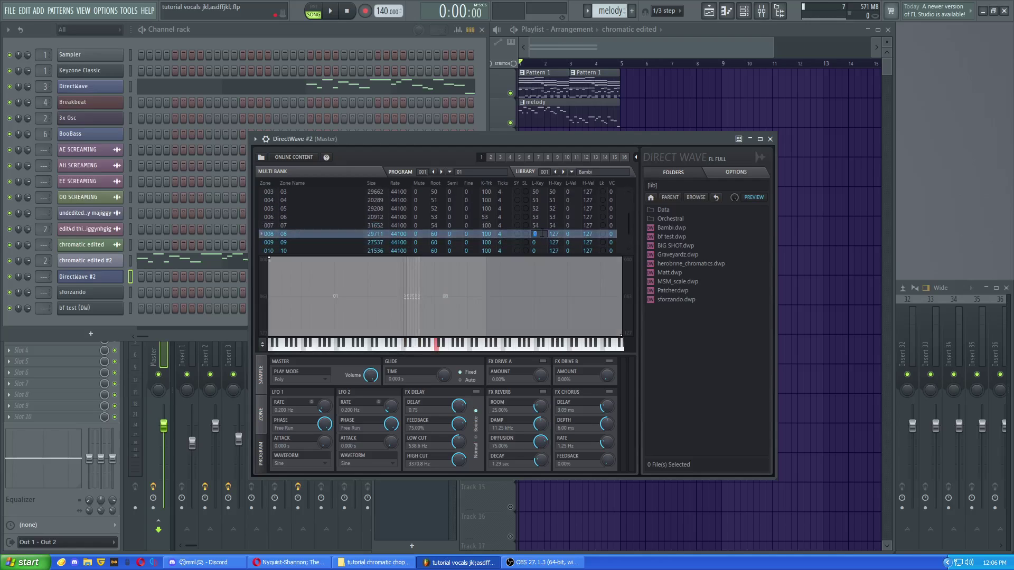
type("55")
key("Return")
double_click(434, 234)
type("55")
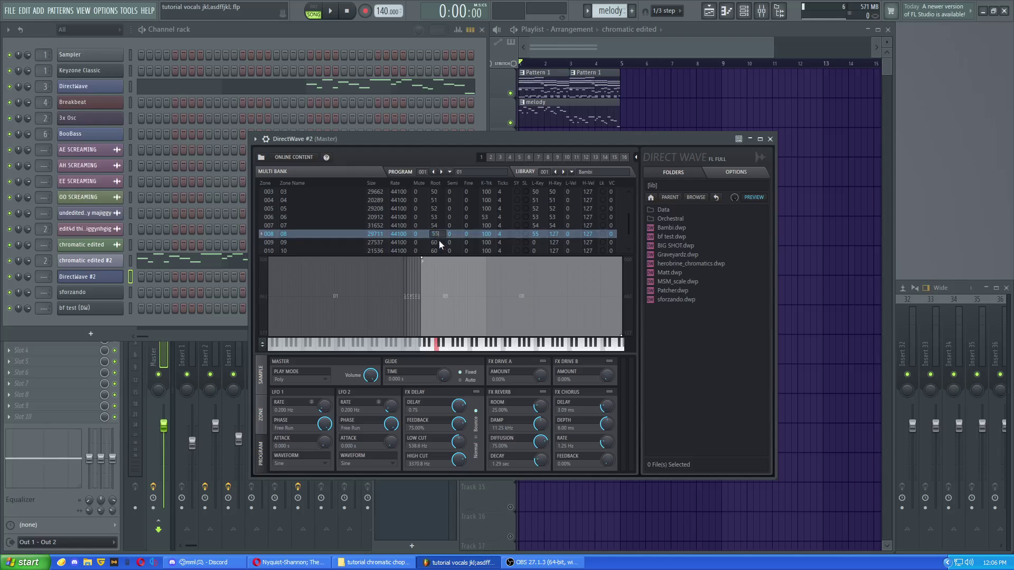
Set the root, low key and high key of zone 09 to 56
double_click(438, 243)
type("56")
double_click(537, 243)
type("56")
double_click(553, 243)
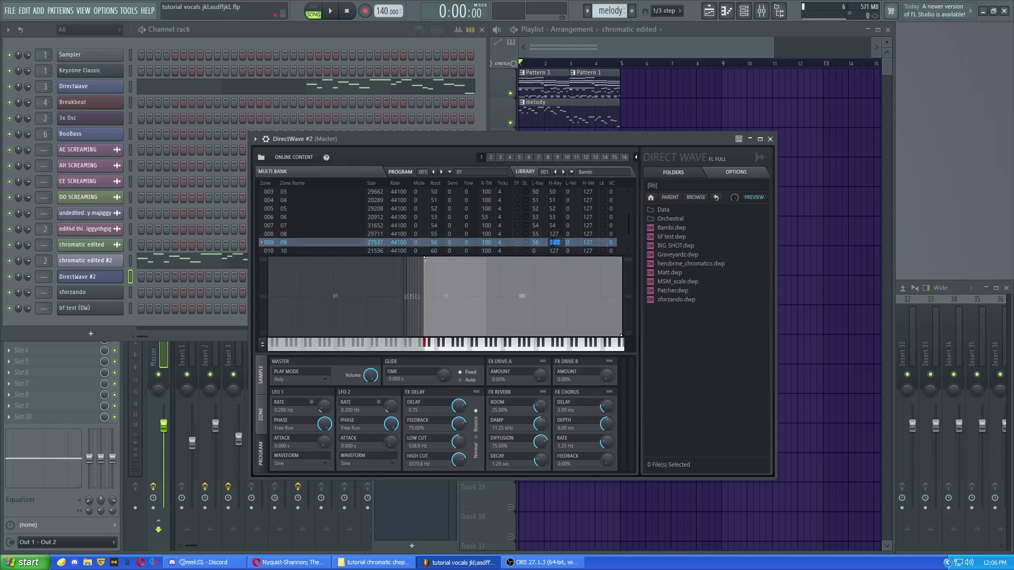
type("56")
Set the root, low key and high key of zone 10 to 57
double_click(439, 251)
type("57")
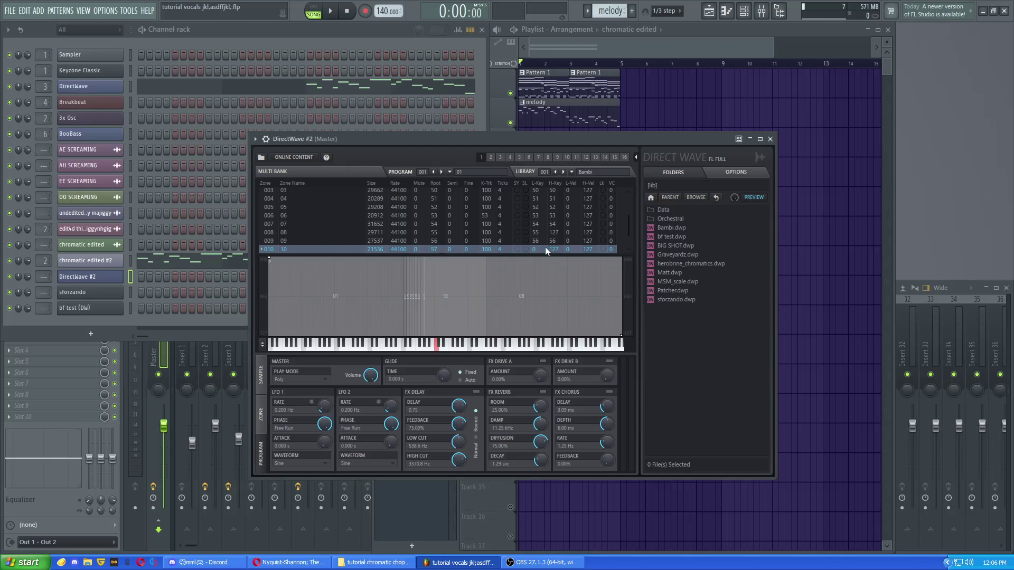
double_click(536, 251)
type("57")
double_click(553, 250)
type("57")
key("Return")
Set the root, low key and high key of zone 11 to 58
scroll(454, 227, "down", 1)
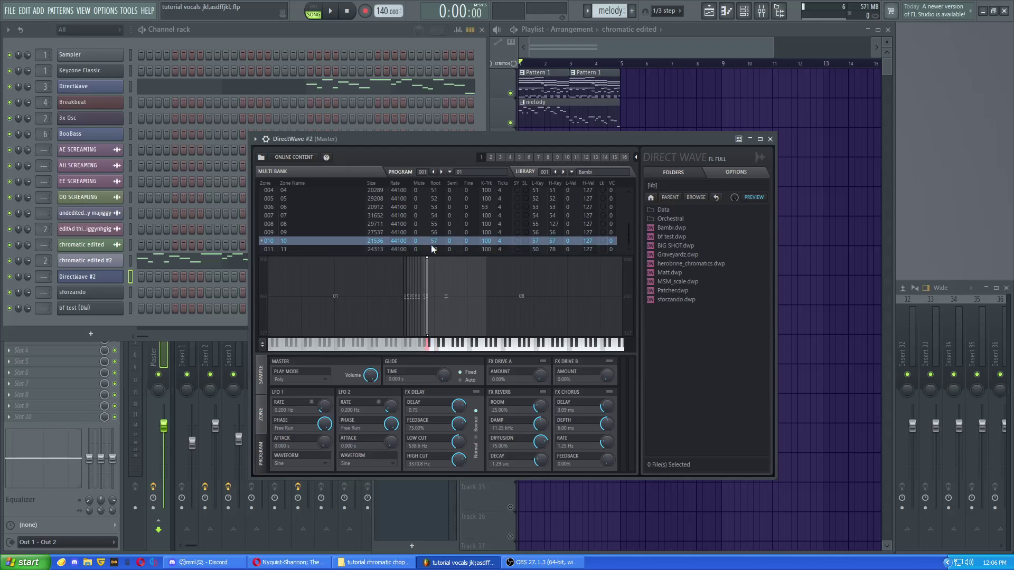
left_click(434, 248)
double_click(436, 249)
type("65")
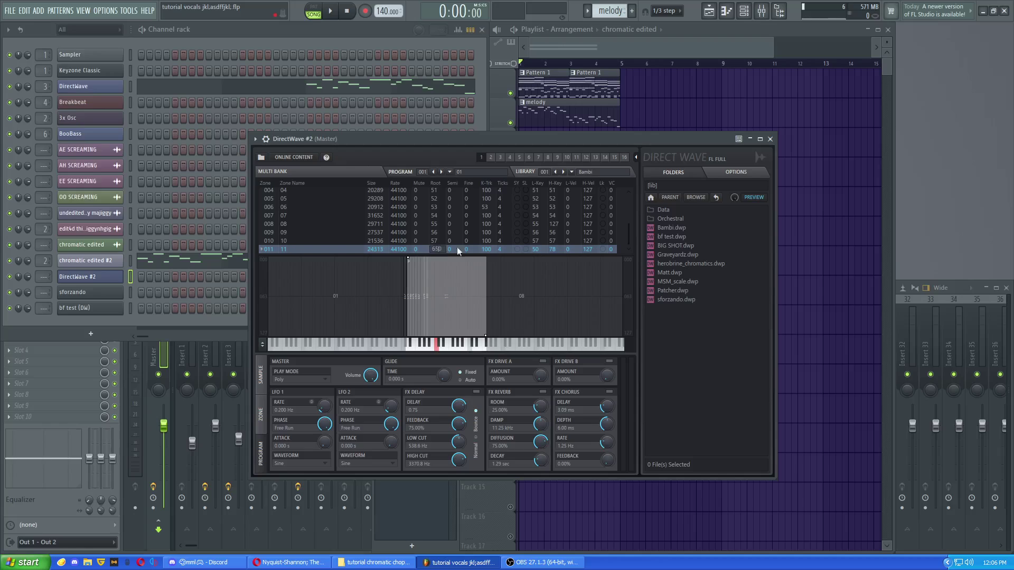
key("BackSpace")
key("BackSpace")
key("BackSpace")
type("58")
double_click(541, 250)
type("5")
double_click(553, 249)
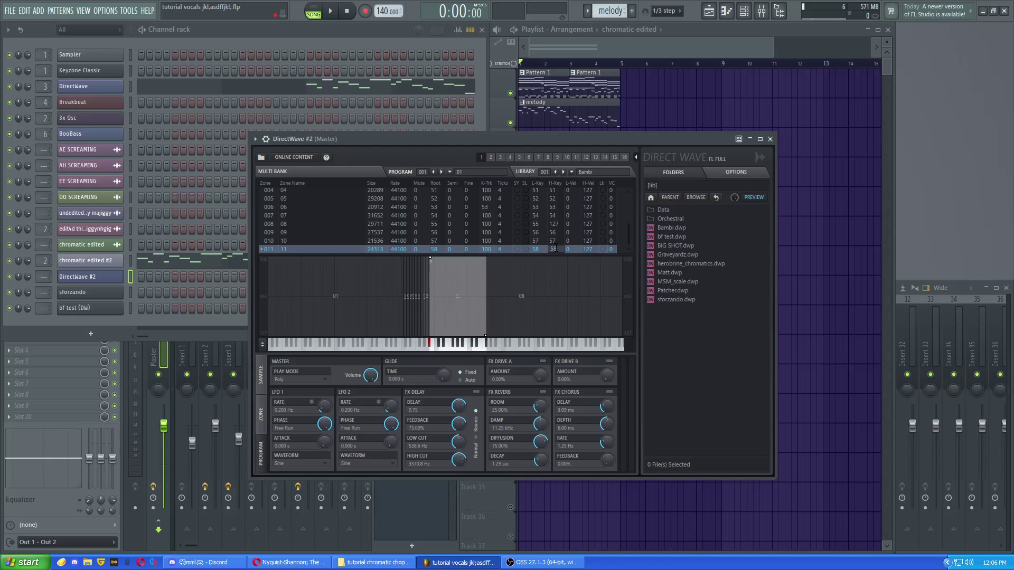
left_click(490, 251)
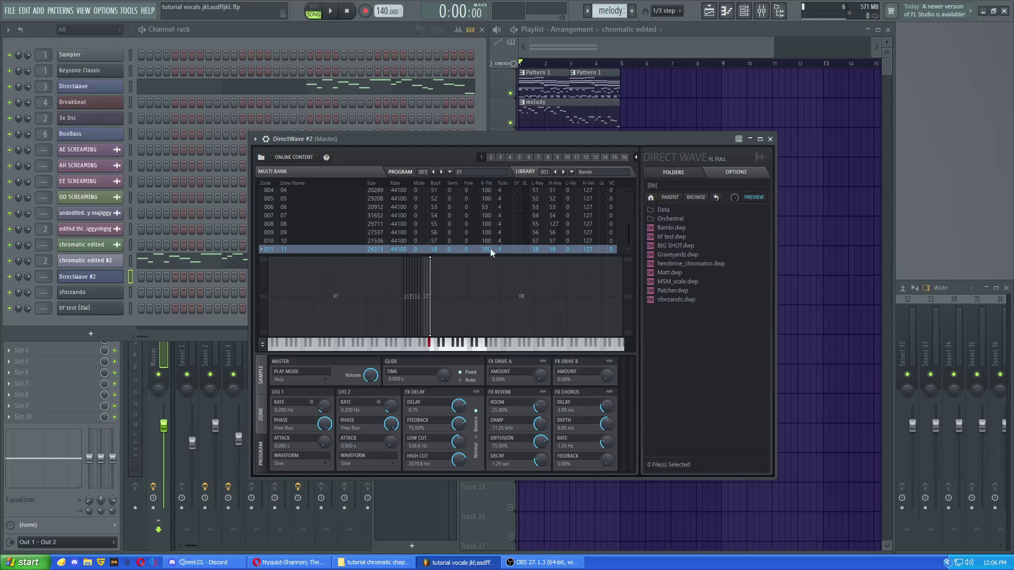
Extend zone 11 up the keyboard by setting its high key to 127
double_click(558, 250)
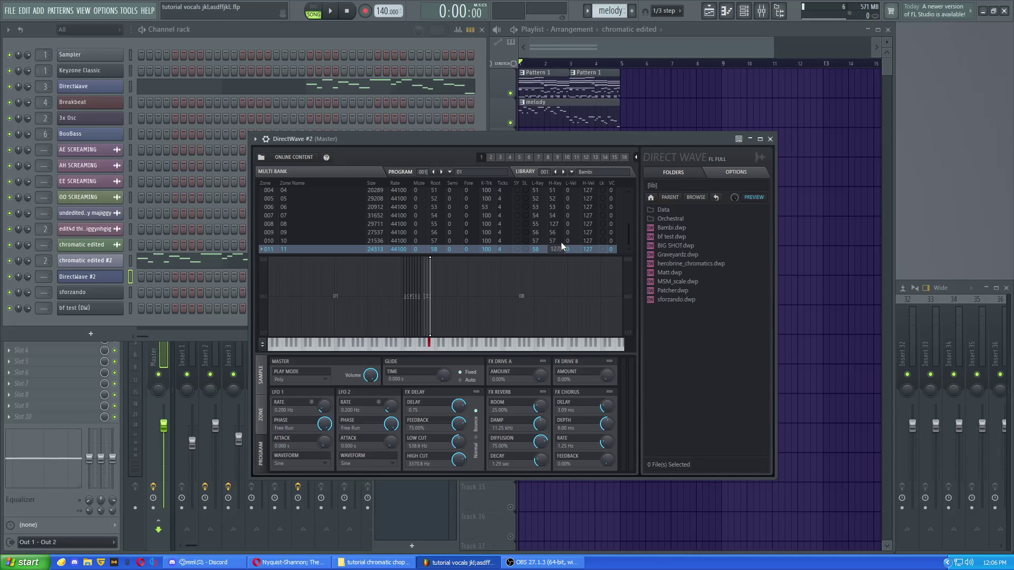
key("Return")
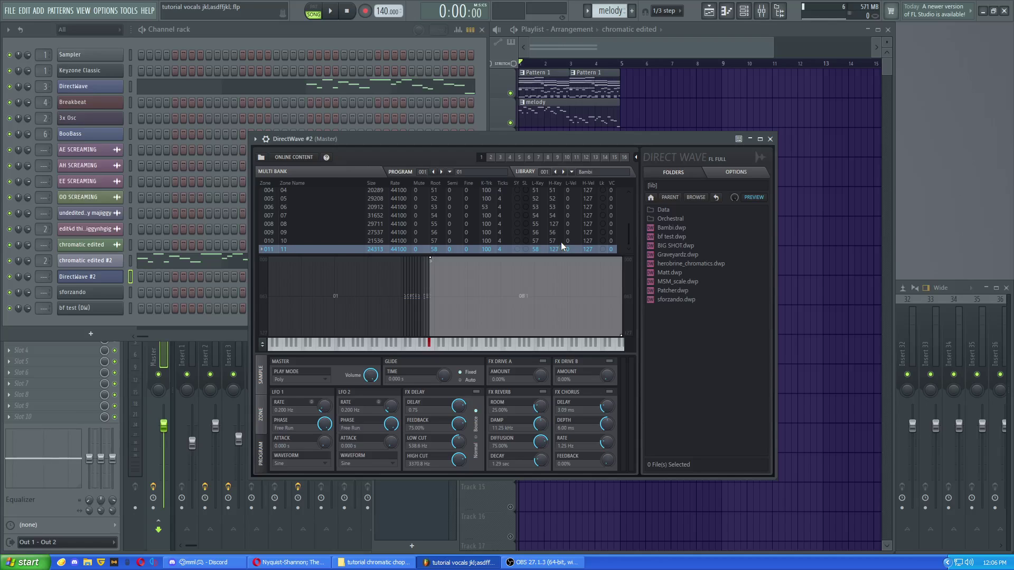
Audition the mapped zones by sweeping across the DirectWave keyboard from about key 48 upward and replaying the notes around key 58
left_click(429, 346)
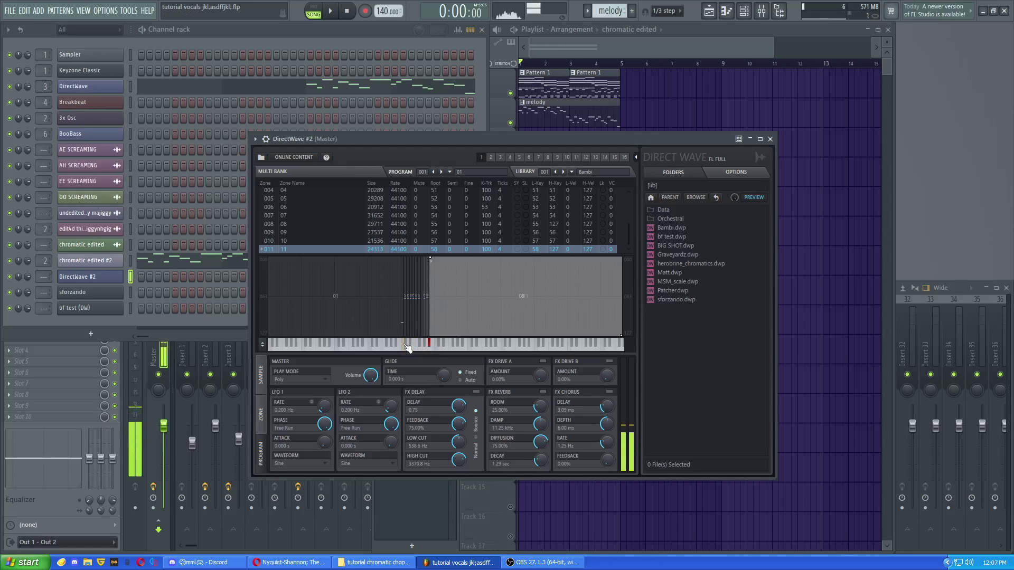
left_click_drag(406, 345, 467, 341)
left_click(431, 346)
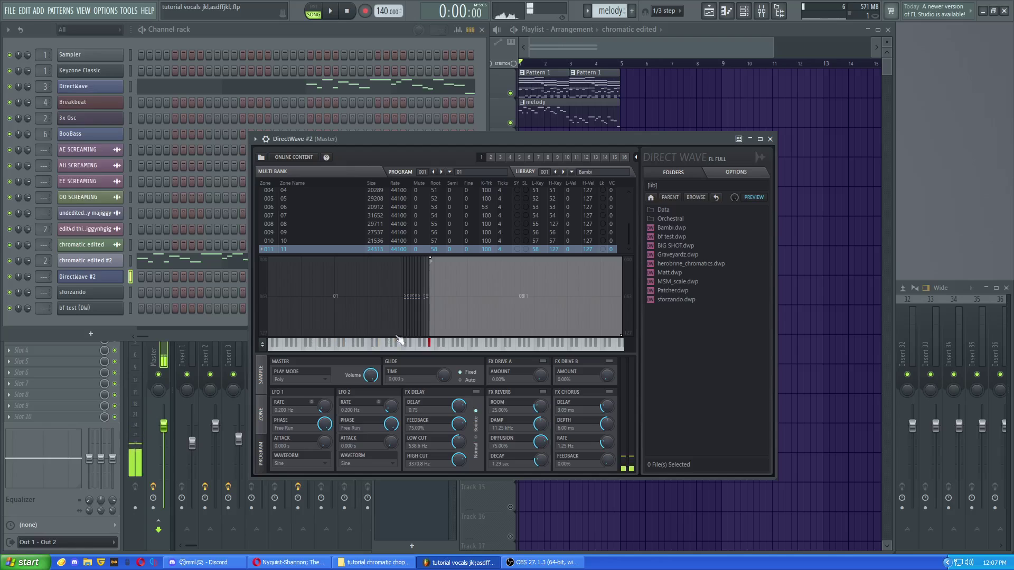
left_click(428, 346)
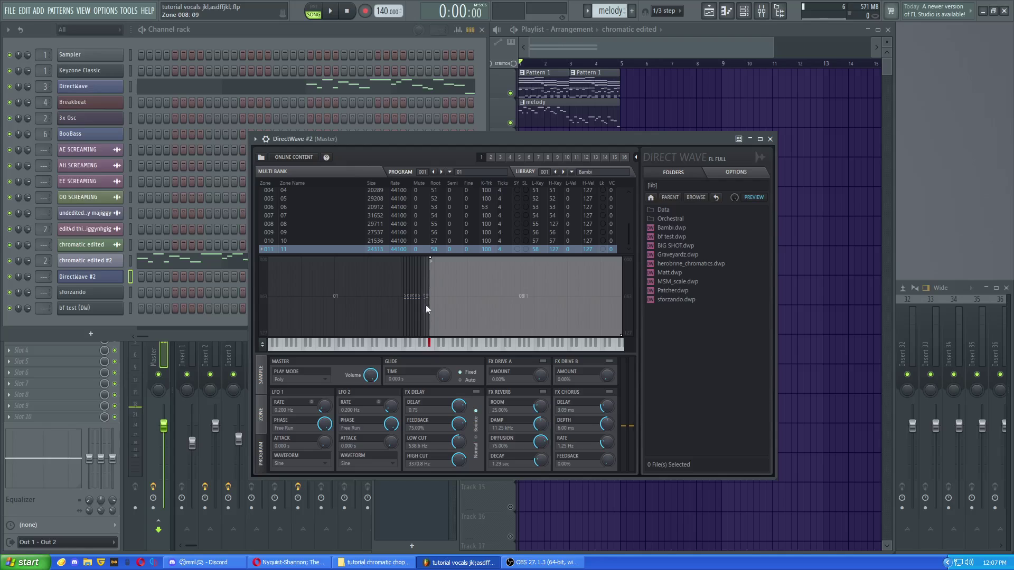
left_click(430, 346)
Move zone 10 in the zone map so its low and high key are 59, and audition the neighbouring key
left_click(428, 297)
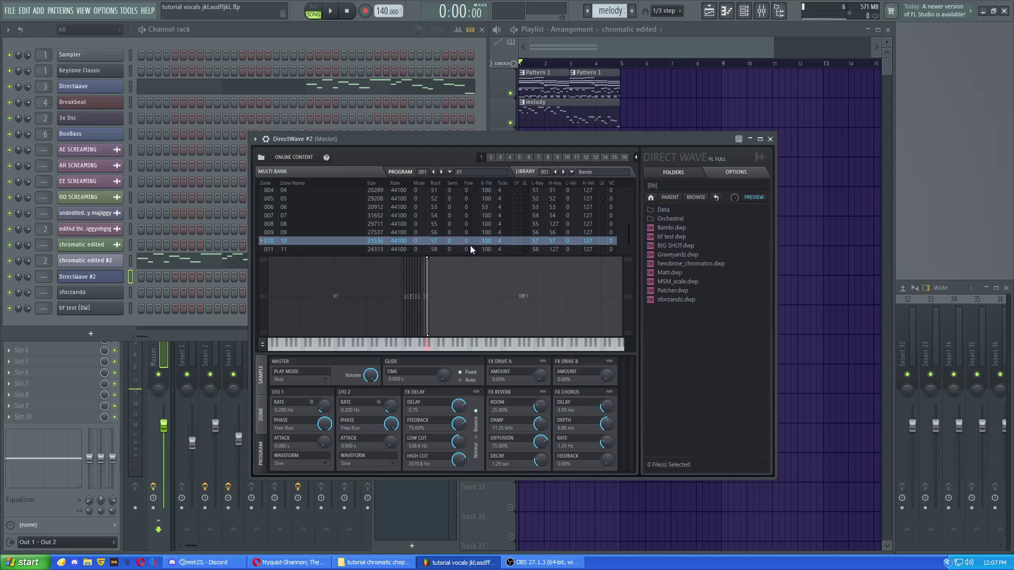
scroll(455, 216, "up", 3)
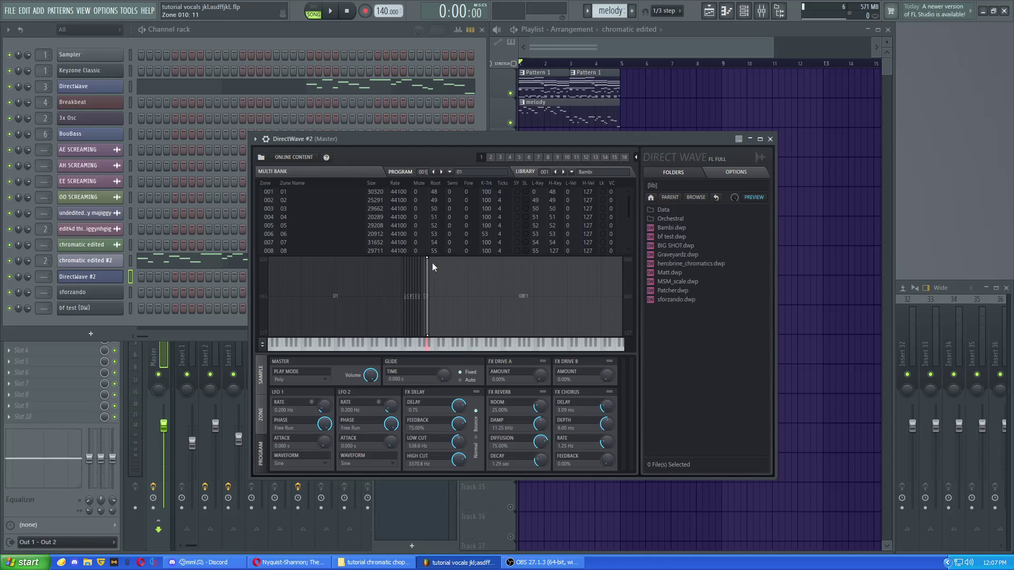
mouse_move(428, 267)
left_mouse_down()
mouse_move(449, 271)
mouse_move(433, 272)
left_mouse_up()
left_click(430, 345)
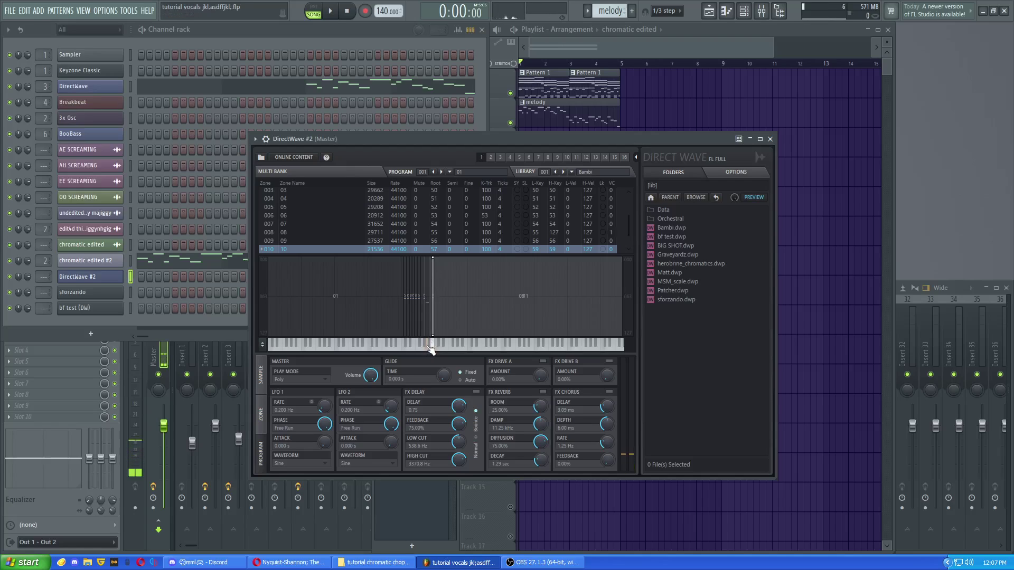
Set the low key of zone 11 to 60
left_click(363, 299)
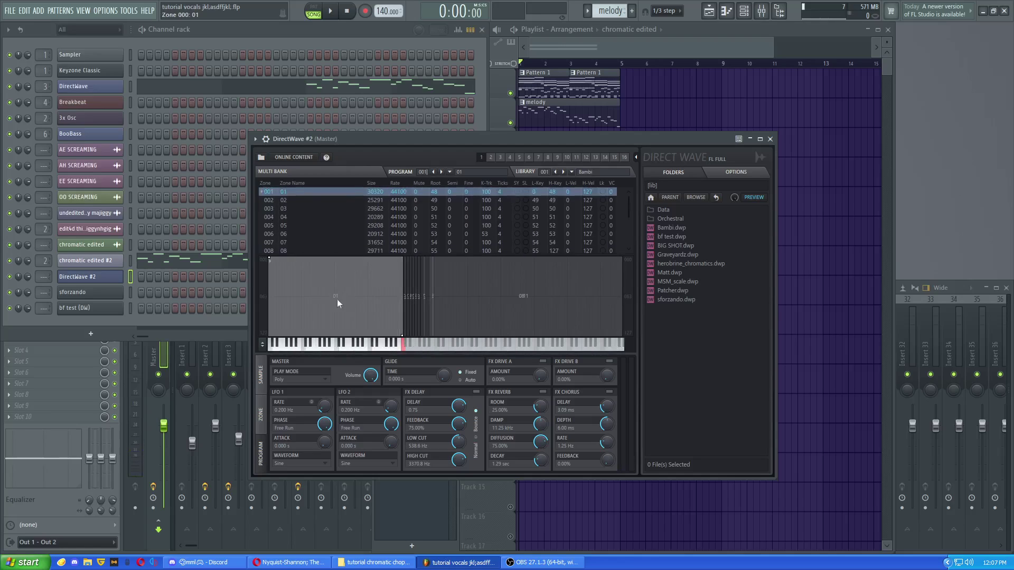
left_click(428, 307)
left_click_drag(428, 307, 525, 305)
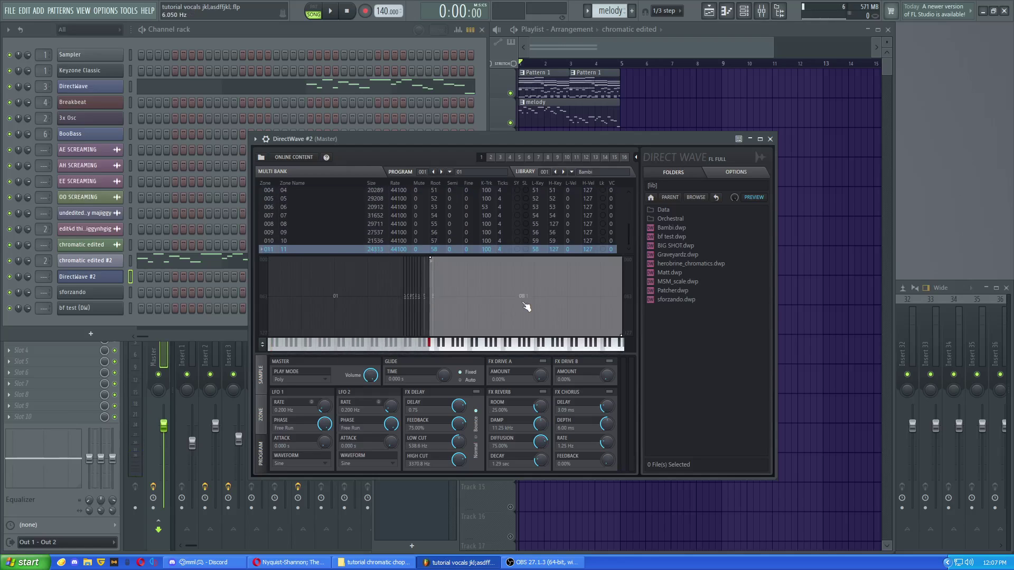
double_click(538, 250)
type("60")
key("Return")
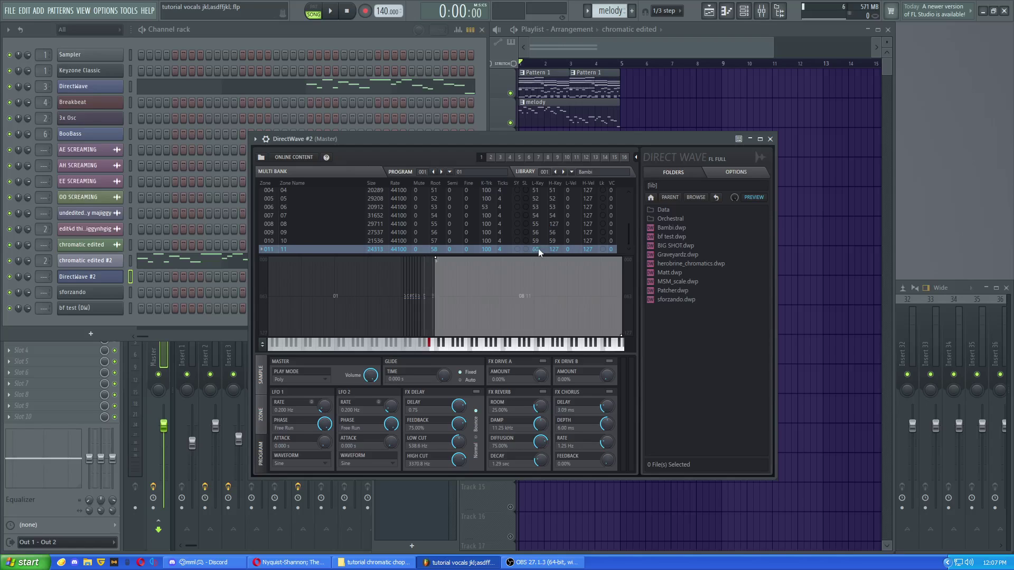
Set the high key of zone 8 to 55 so it covers a single key
left_click(540, 229)
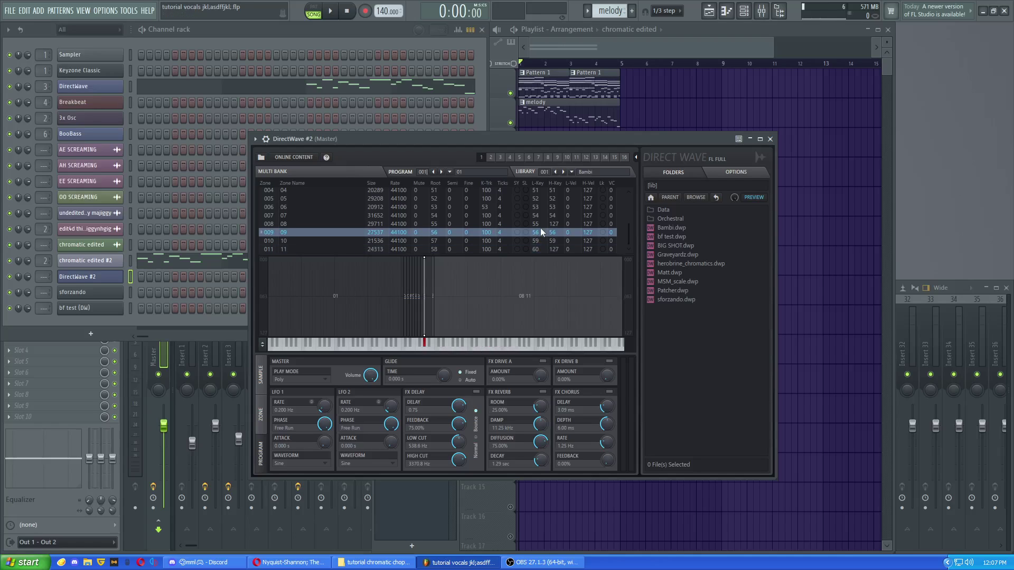
double_click(556, 224)
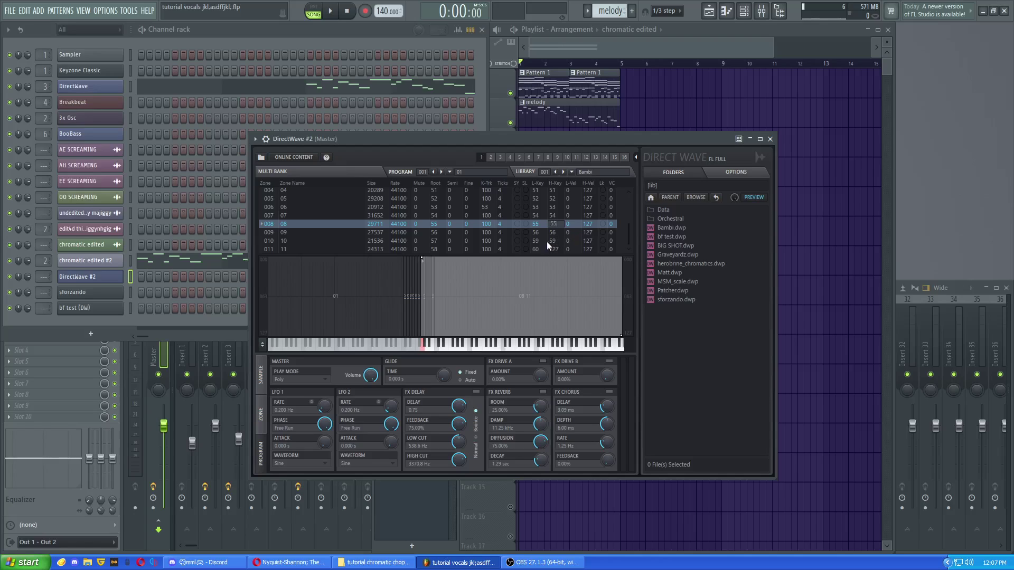
type("55")
key("Return")
Move zone 10 to key 57 and zone 11 to start at key 58 in the zone map, and audition the neighbouring lower keys
scroll(543, 236, "up", 2)
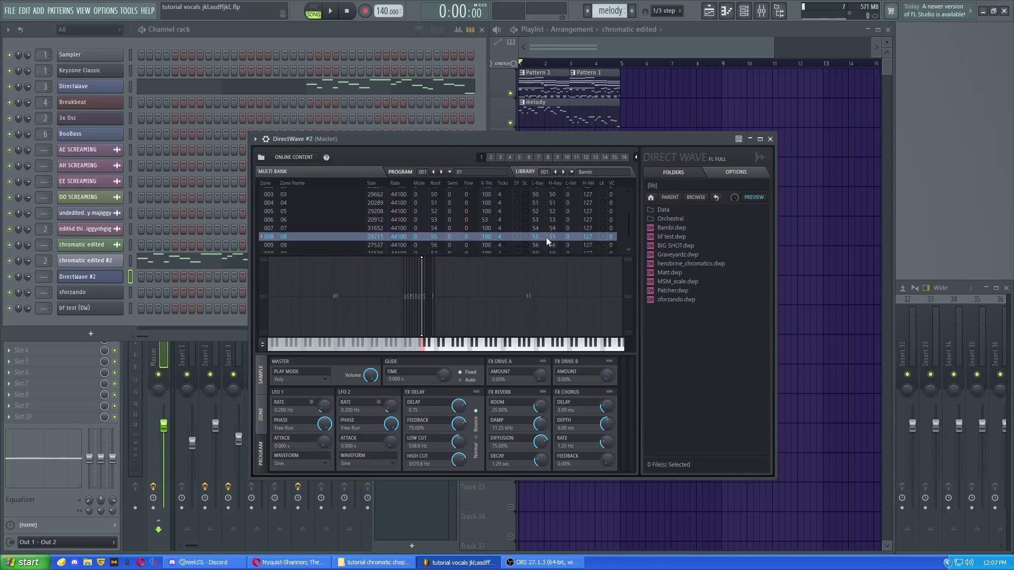
scroll(546, 240, "down", 1)
left_click(434, 300)
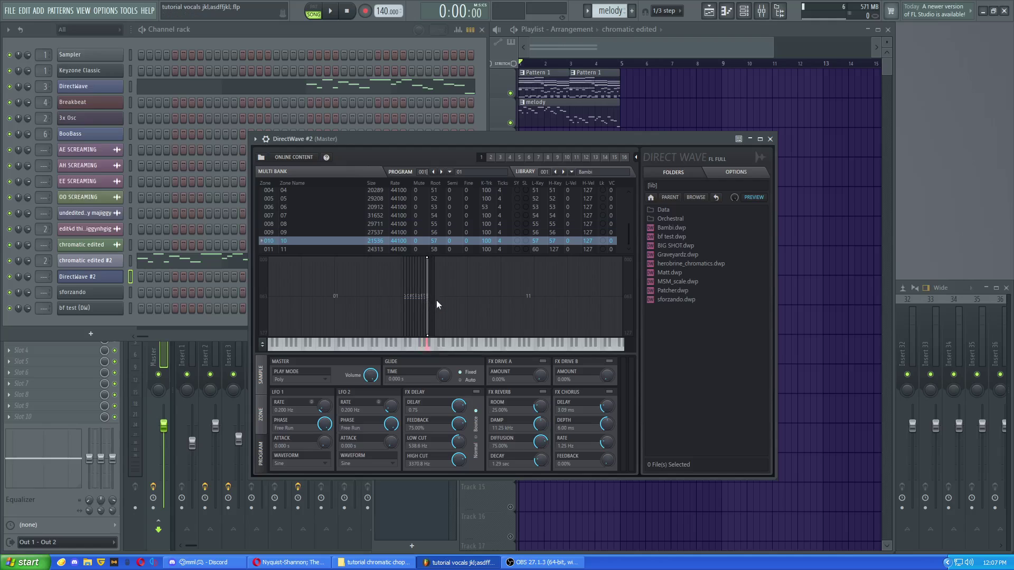
left_click_drag(436, 304, 432, 306)
left_click(409, 346)
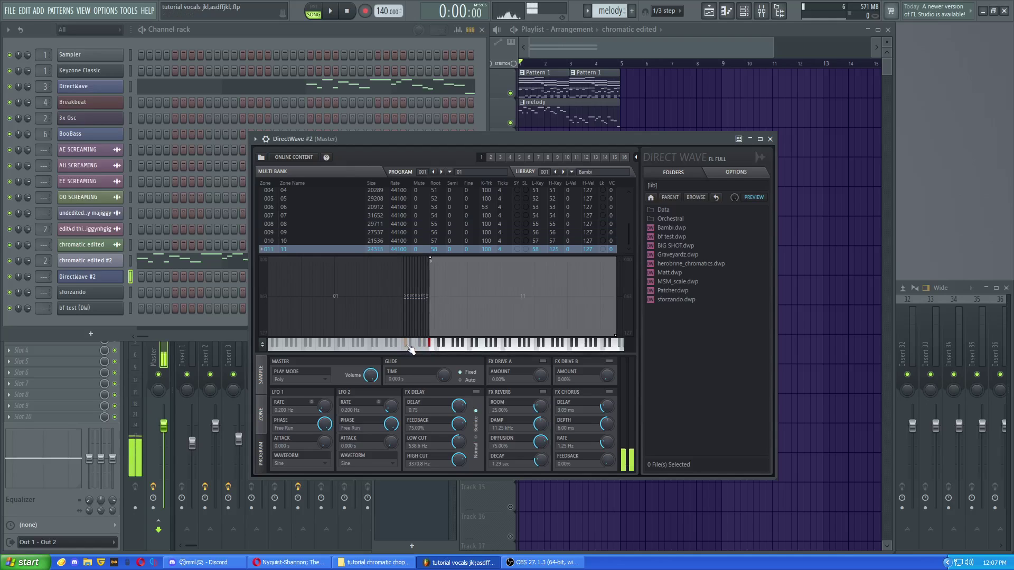
left_click_drag(408, 346, 425, 347)
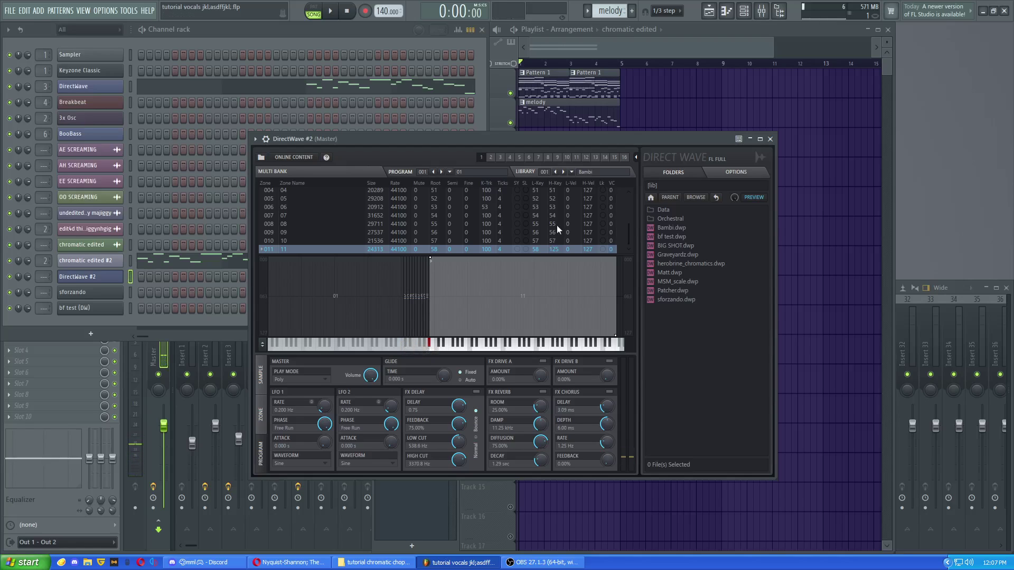
Set the key tracking of zone 6 to 100
left_click(486, 208)
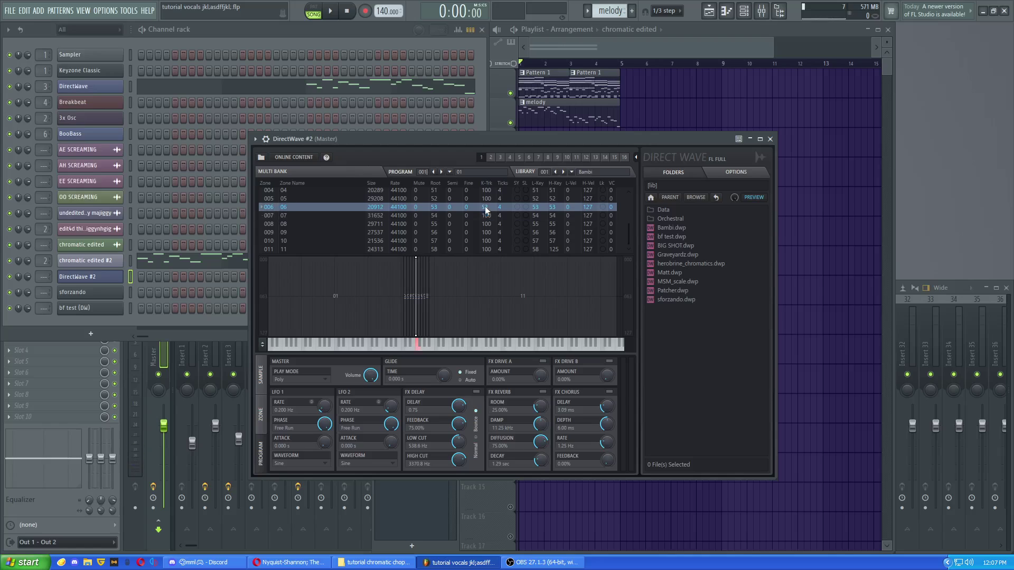
key("BackSpace")
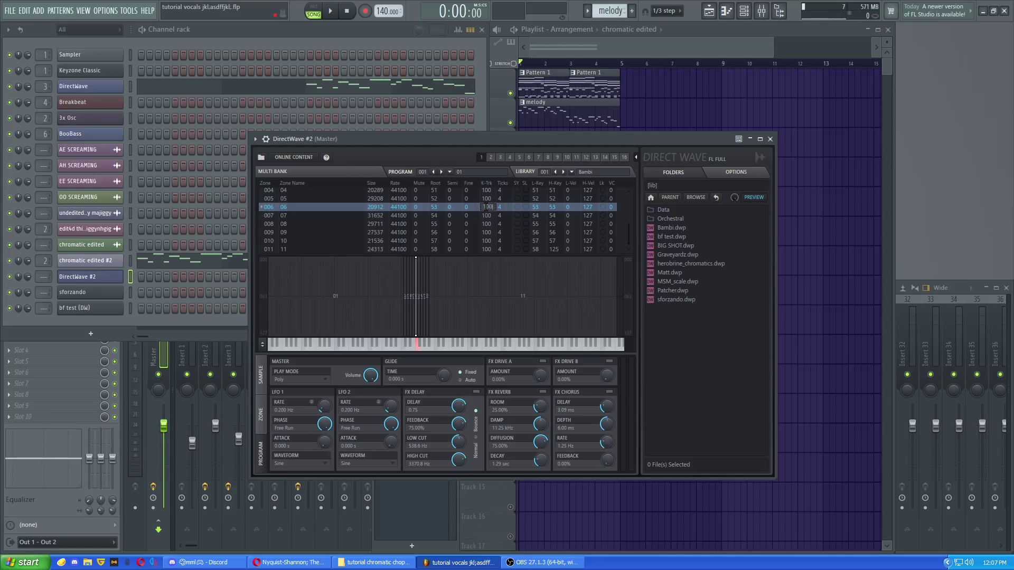
type("100")
key("Return")
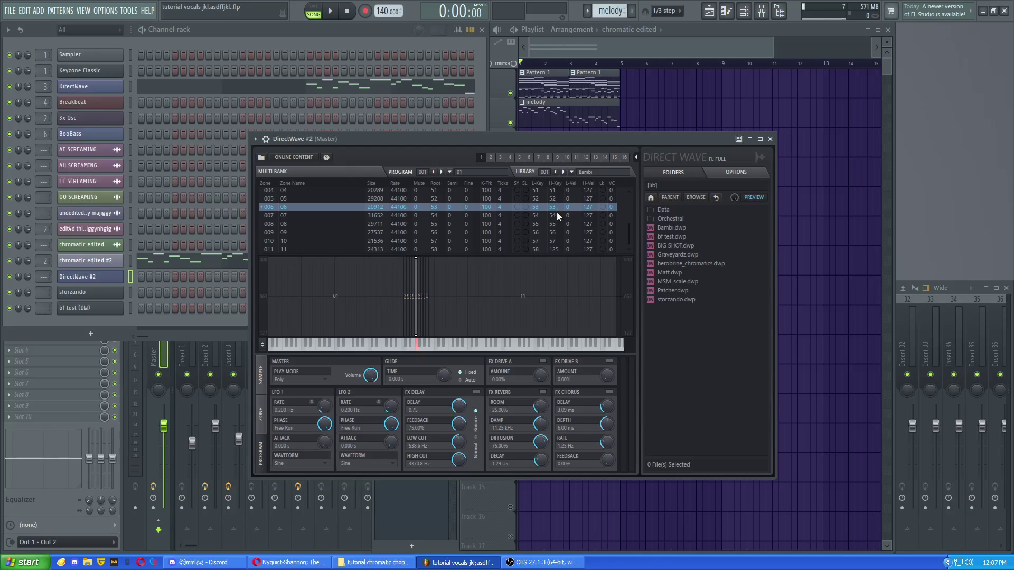
Check the first zone's key range, and extend zone 11 by setting its high key to 127
scroll(557, 212, "up", 3)
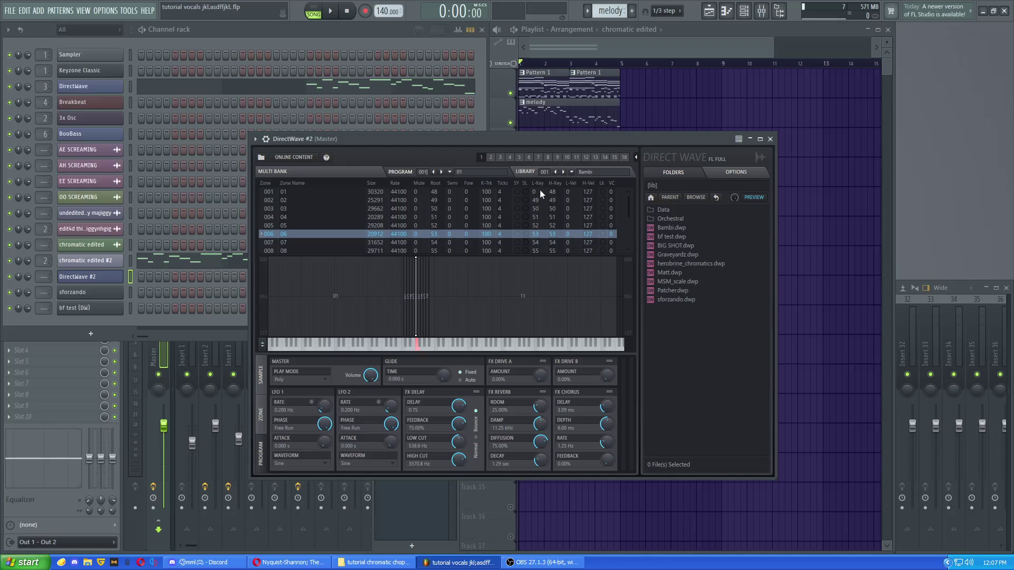
left_click(299, 192)
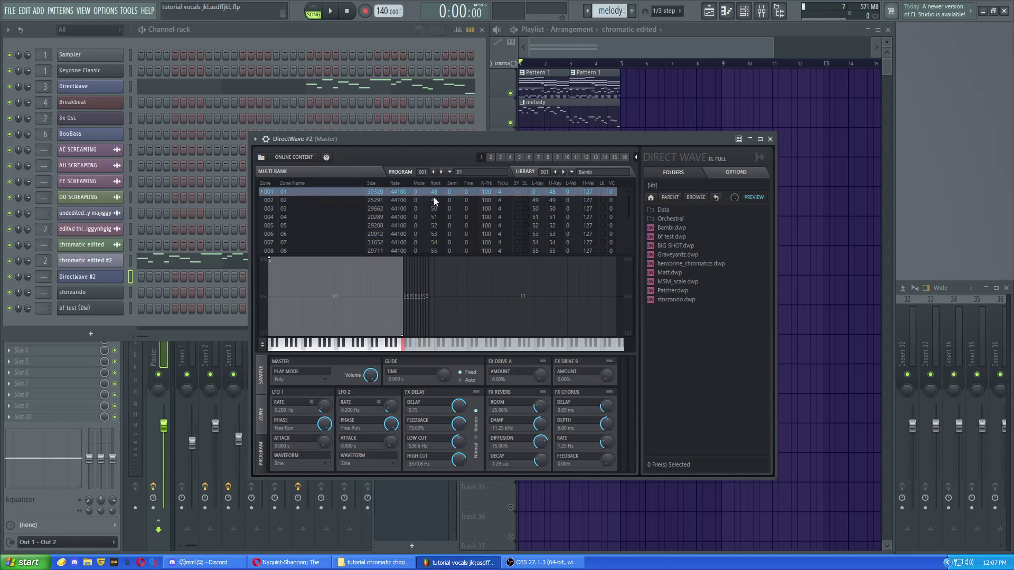
scroll(463, 242, "down", 3)
left_click(383, 247)
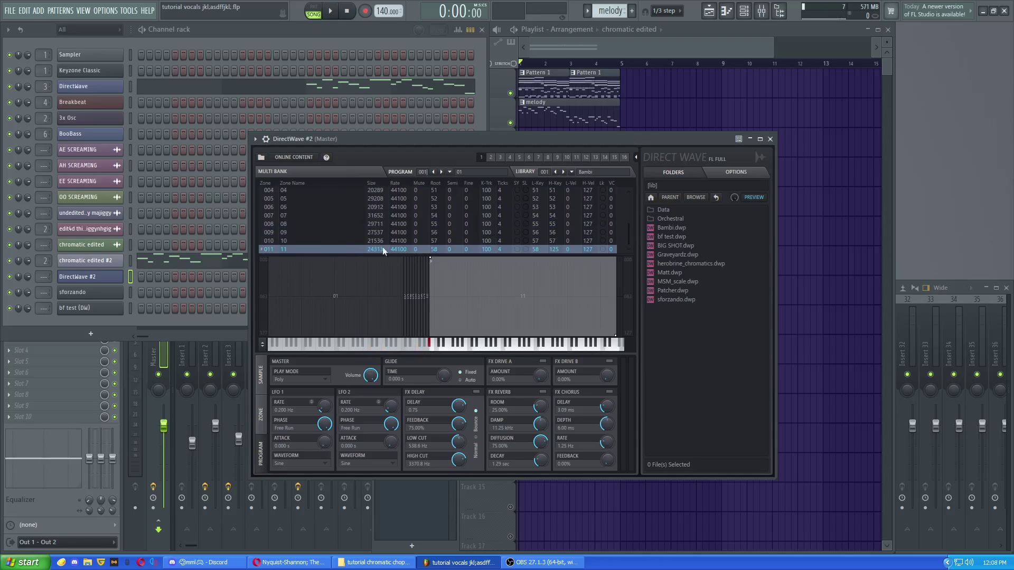
double_click(560, 249)
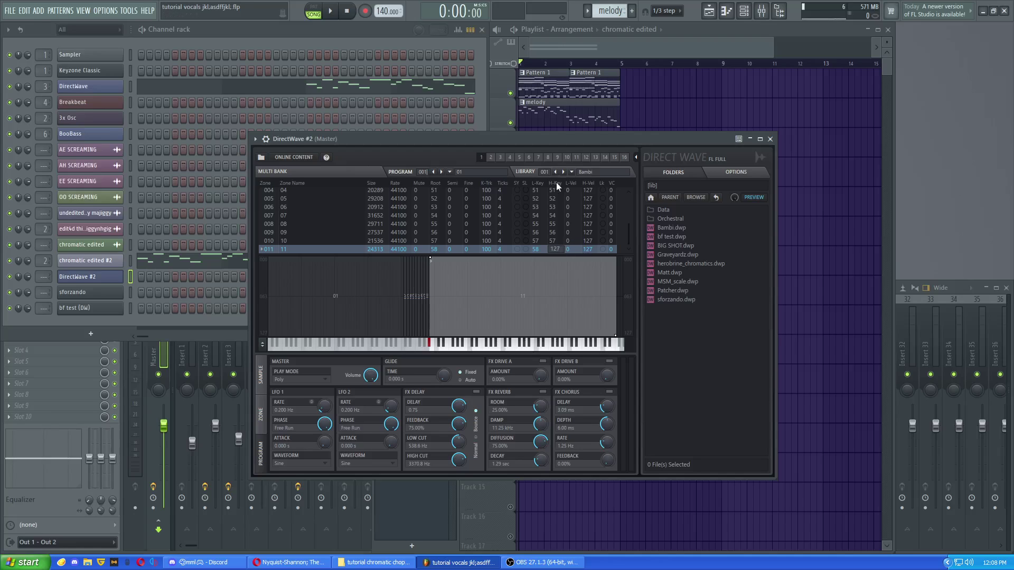
left_click(540, 247)
Review the root, low and high keys of all zones and audition the keys around the start of zone 11
scroll(537, 192, "down", 3)
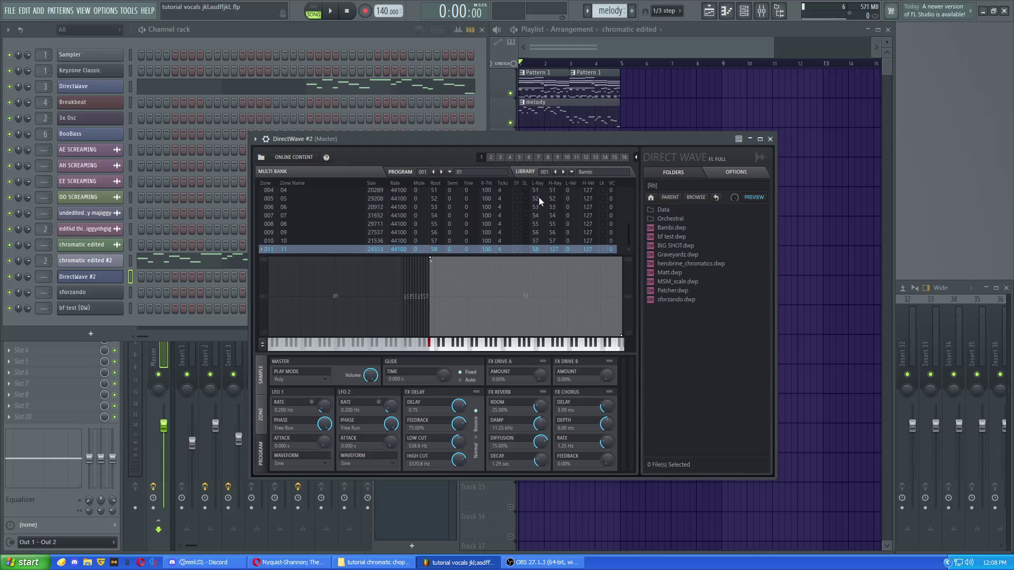
scroll(539, 217, "up", 3)
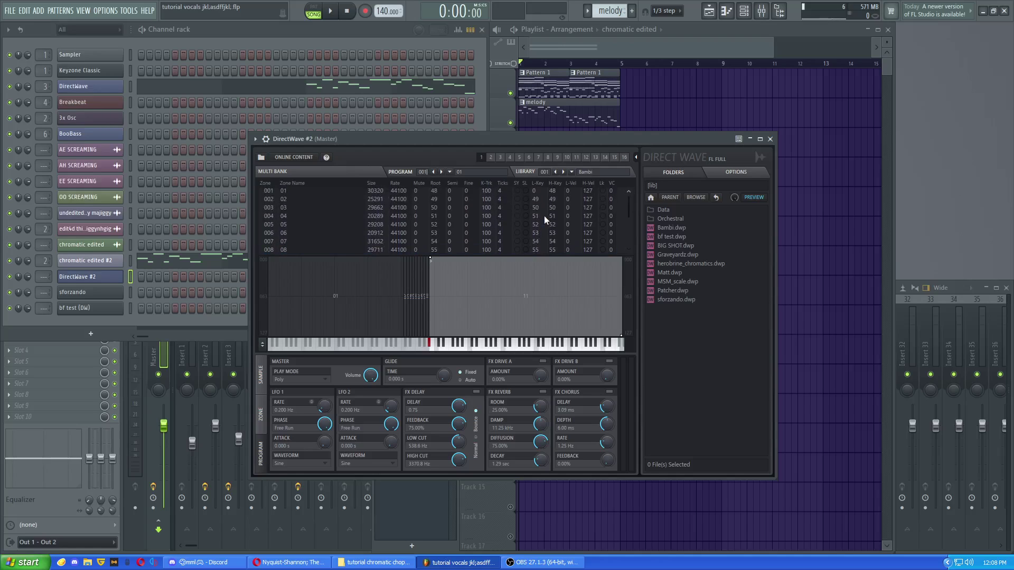
scroll(546, 210, "down", 3)
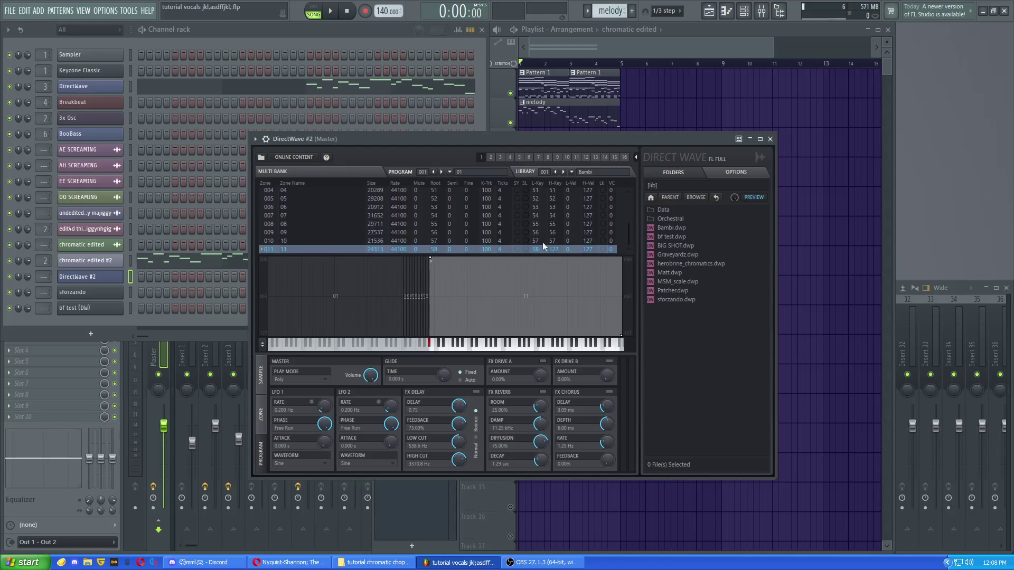
scroll(543, 241, "up", 3)
scroll(543, 239, "down", 3)
left_click_drag(435, 345, 415, 345)
Show the sample settings of zone 11 and set its loop type to Sustained
left_click(263, 388)
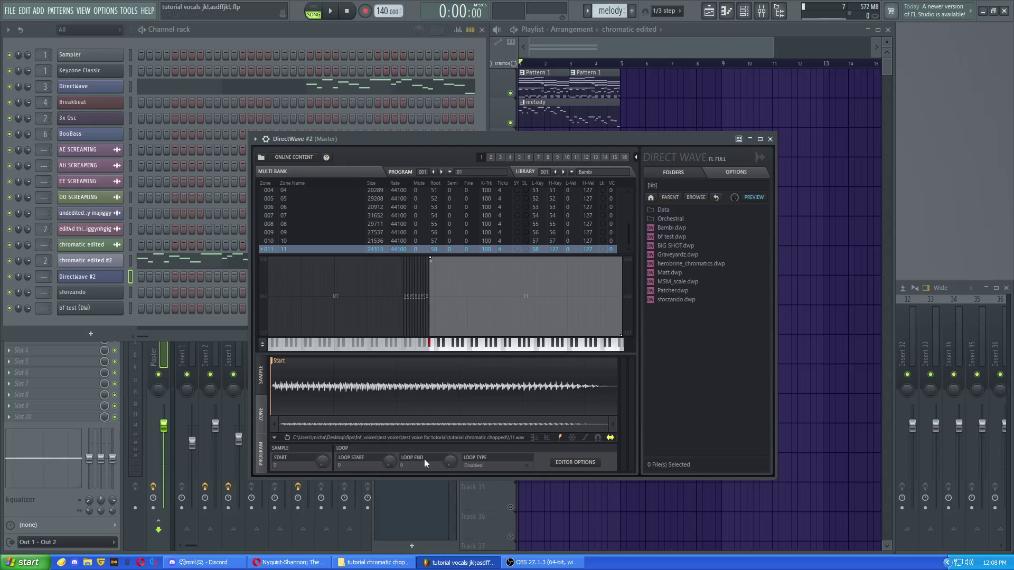
left_click(478, 464)
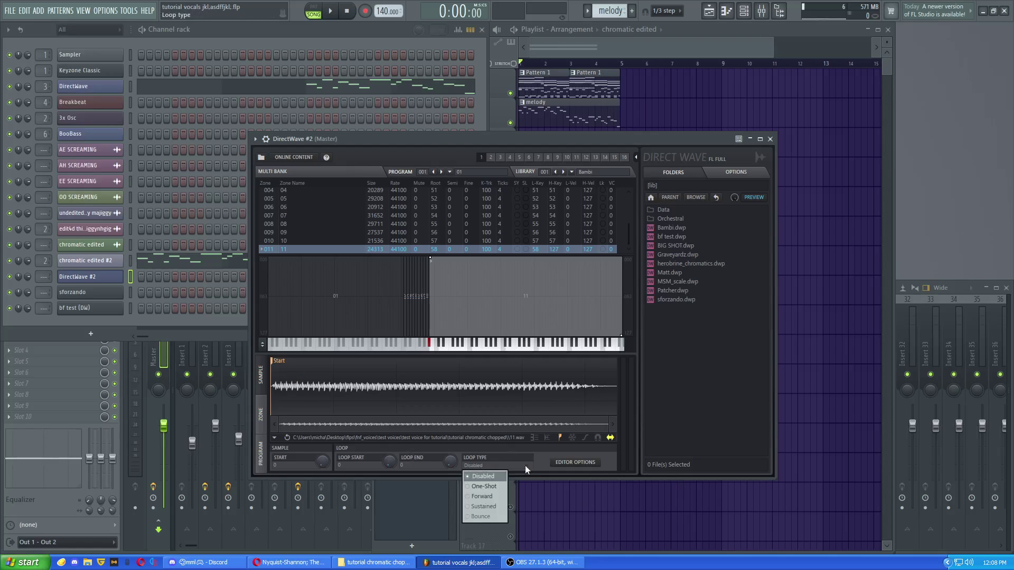
left_click(485, 503)
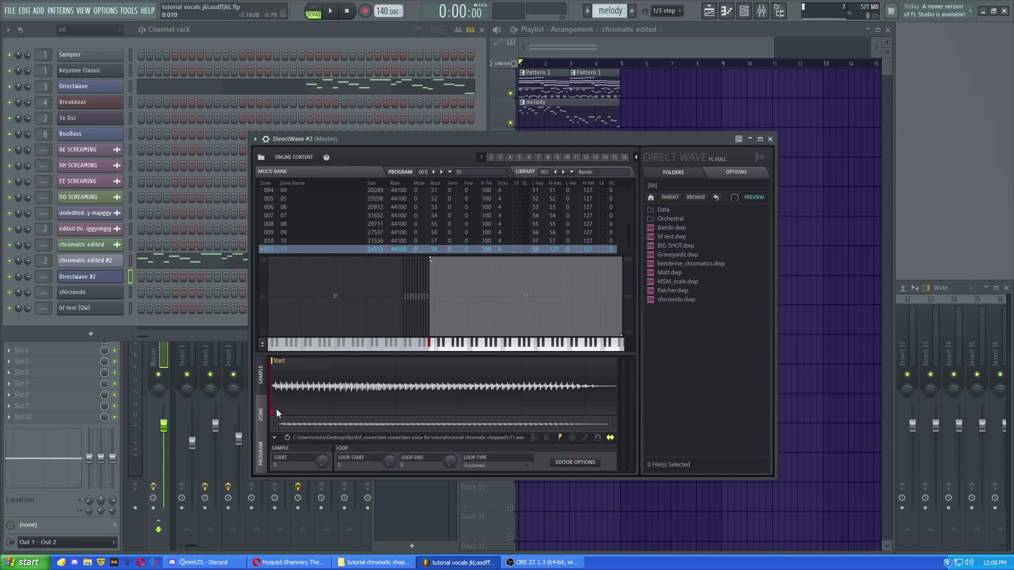
Place the loop start of zone 11 at about 4901 samples, aligned with a peak in the waveform
mouse_move(277, 409)
left_mouse_down()
mouse_move(559, 421)
mouse_move(294, 415)
mouse_move(341, 411)
left_mouse_up()
scroll(340, 393, "up", 10)
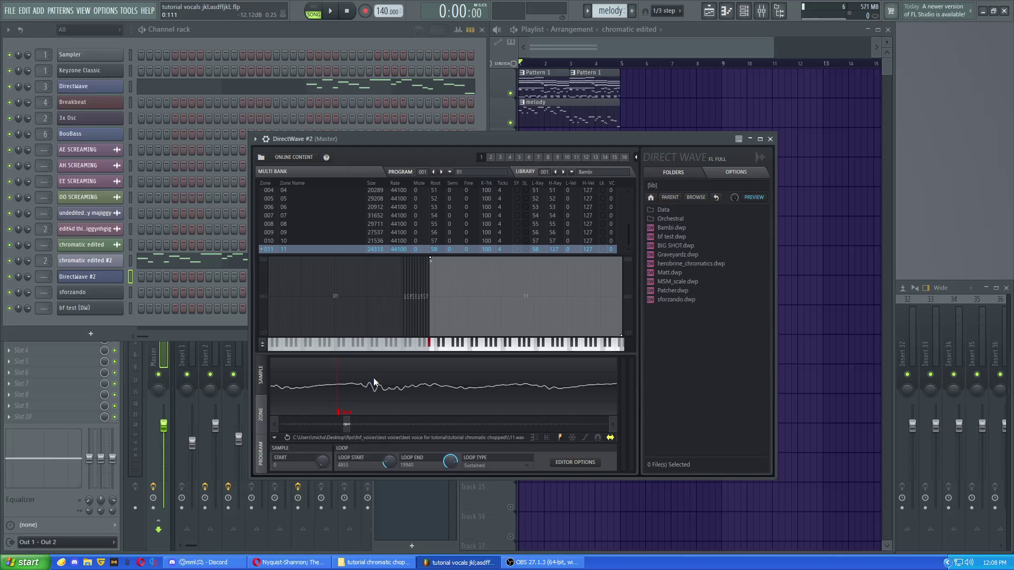
left_click_drag(344, 415, 376, 419)
scroll(370, 388, "down", 8)
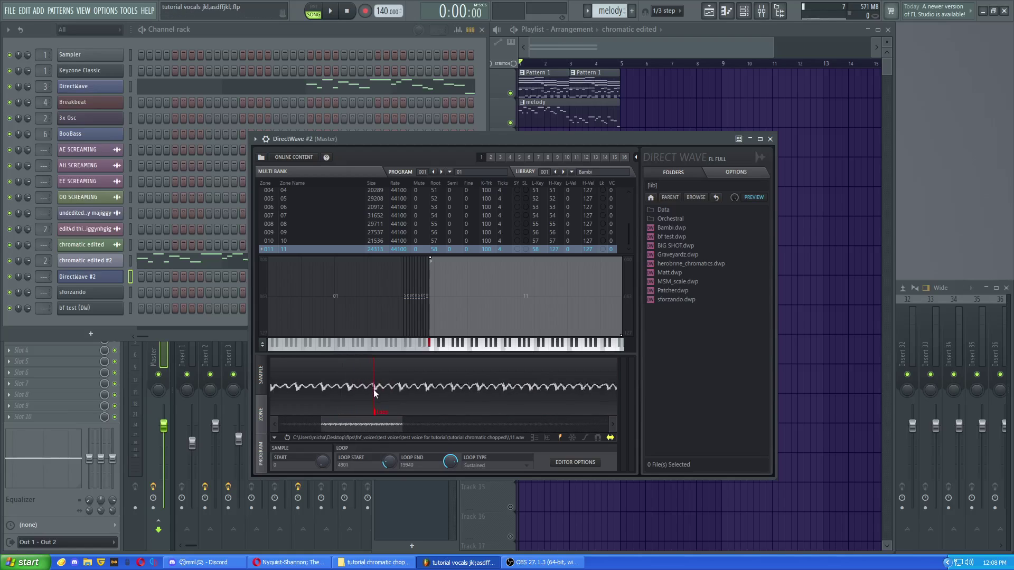
scroll(568, 405, "up", 3)
scroll(526, 410, "down", 4)
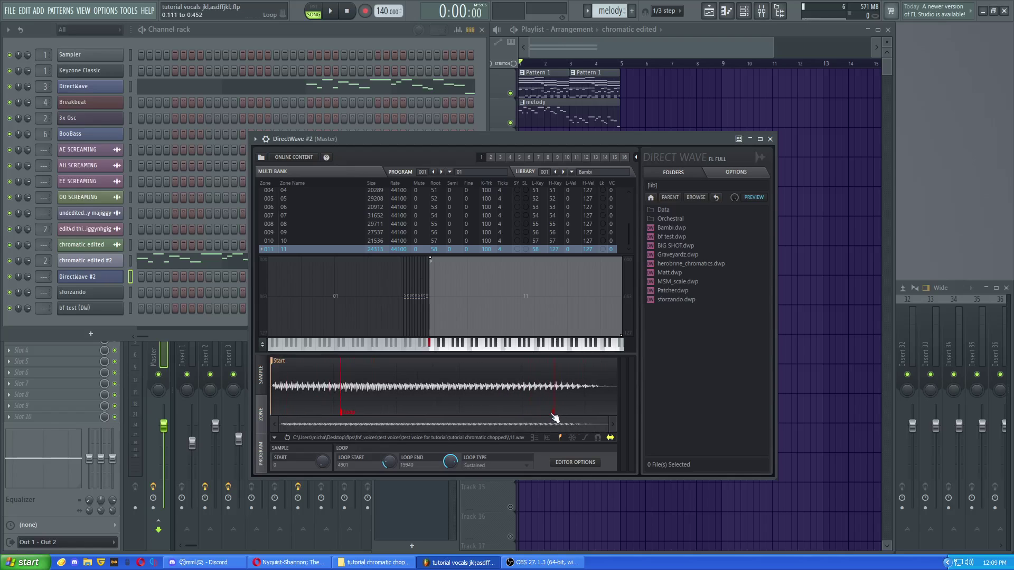
Place the loop end of zone 11 at about 18531 samples and audition the looped note
left_click_drag(554, 414, 485, 416)
scroll(531, 410, "up", 3)
scroll(531, 409, "up", 6)
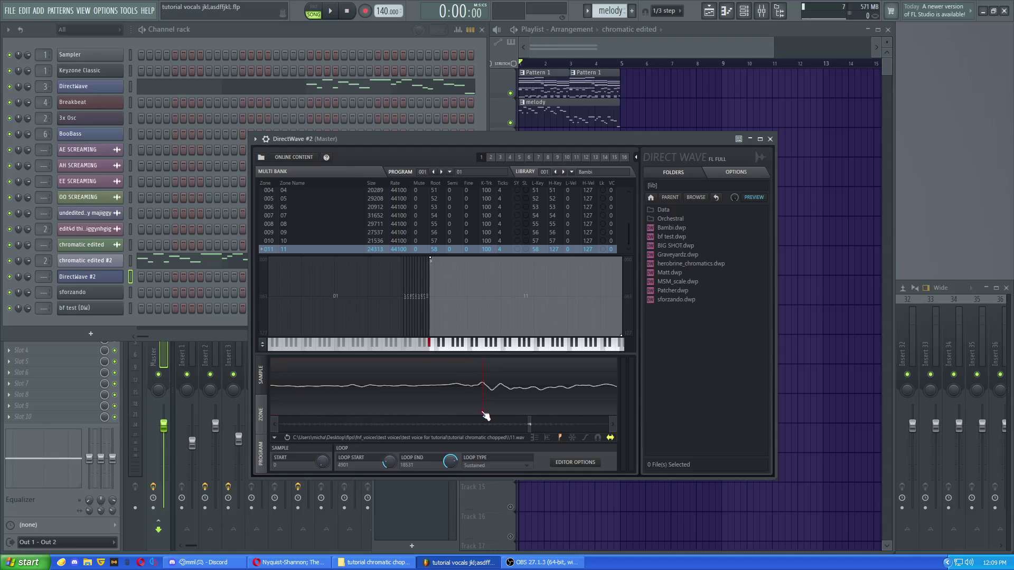
left_click(432, 345)
left_click(518, 465)
left_click(527, 464)
Set the loop type of zone 11 back to Disabled and audition its note
scroll(459, 399, "down", 10)
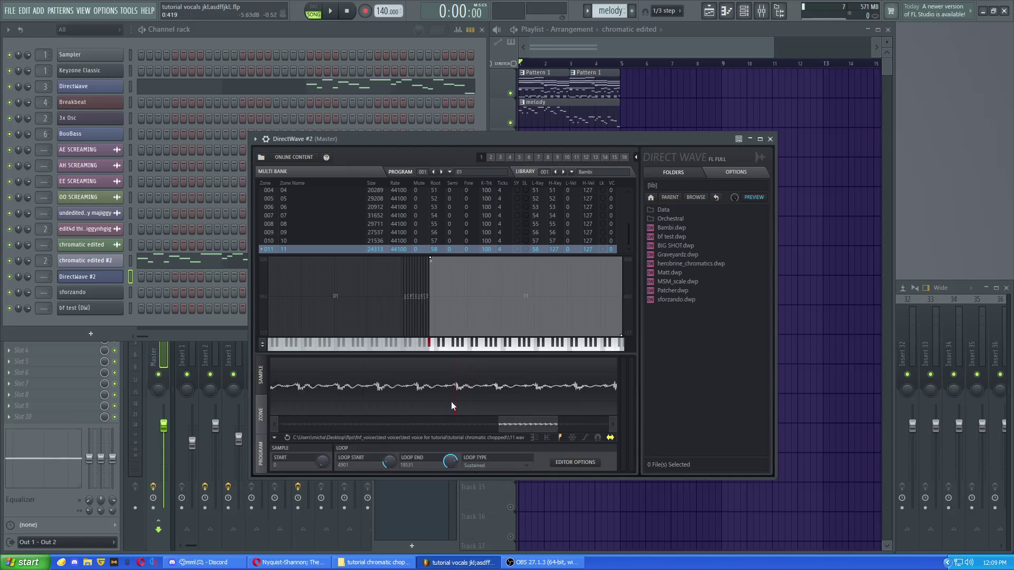
scroll(445, 404, "down", 2)
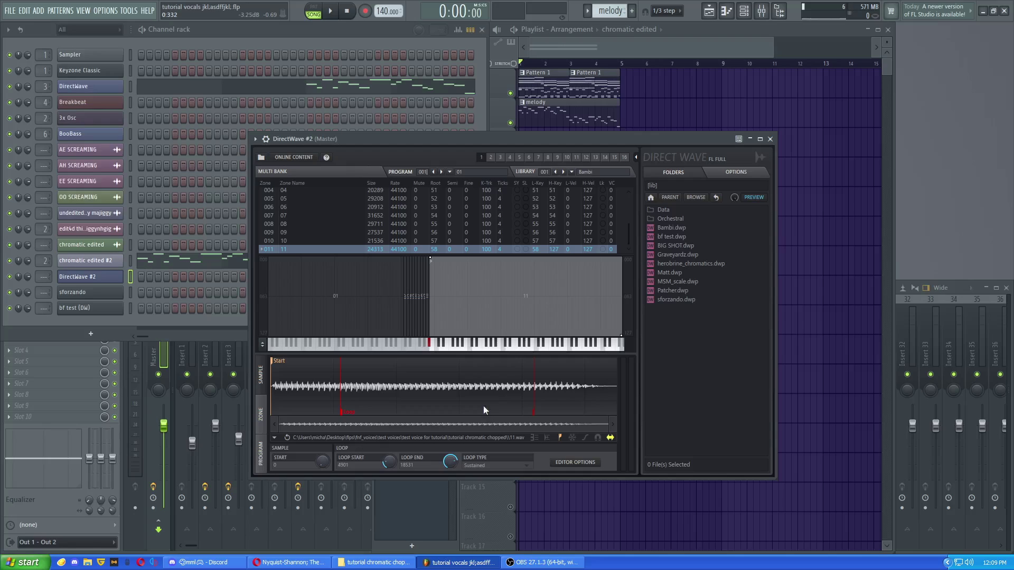
right_click(535, 412)
left_click(534, 413)
left_click(506, 467)
left_click(475, 475)
mouse_move(431, 345)
left_mouse_down()
mouse_move(406, 344)
mouse_move(431, 342)
left_mouse_up()
Show the program settings and try the built-in reverb and chorus effects while auditioning keys around zone 11
left_click(262, 452)
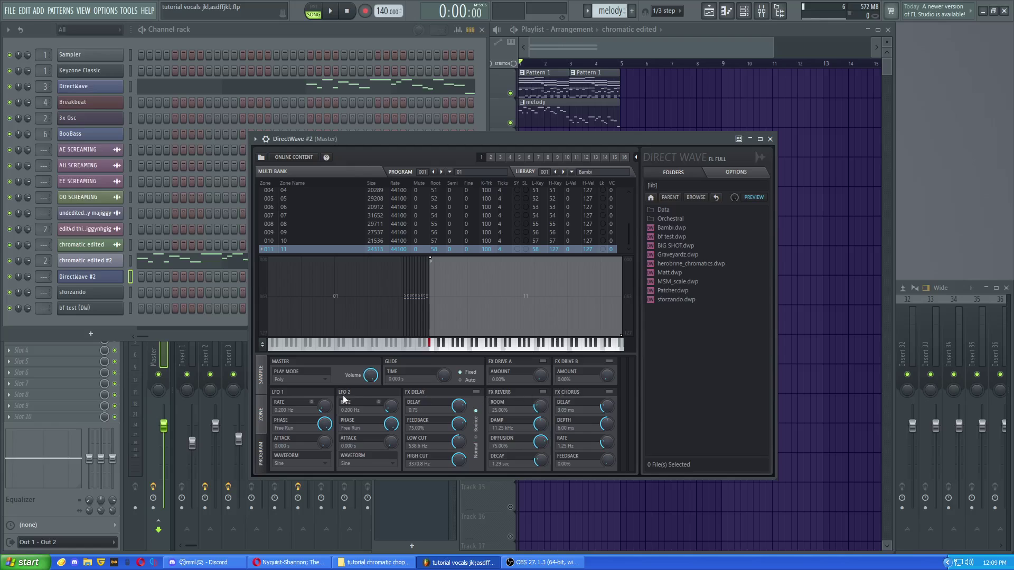
left_click(444, 346)
left_click(428, 348)
left_click(482, 393)
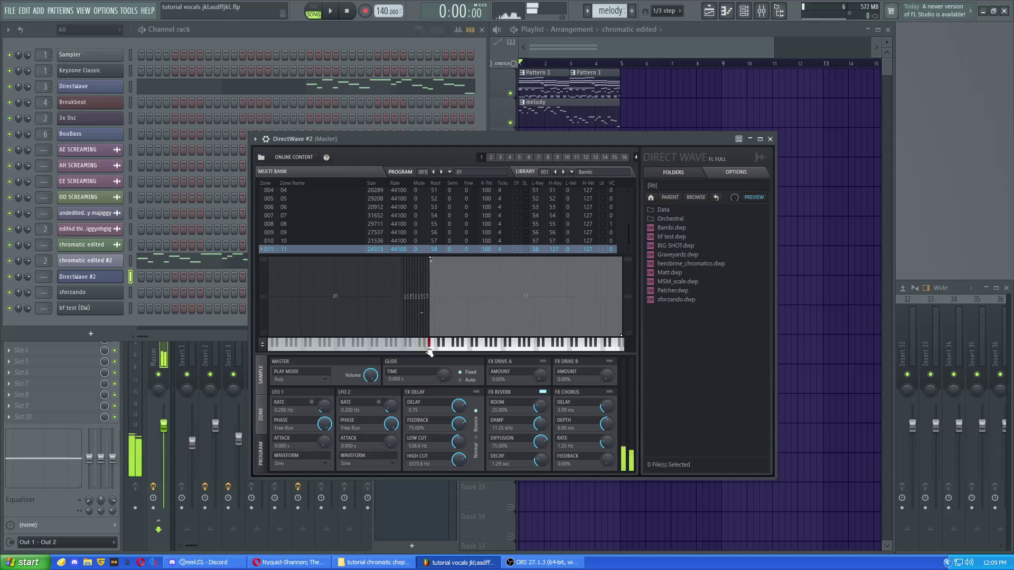
left_click(542, 393)
left_click(609, 393)
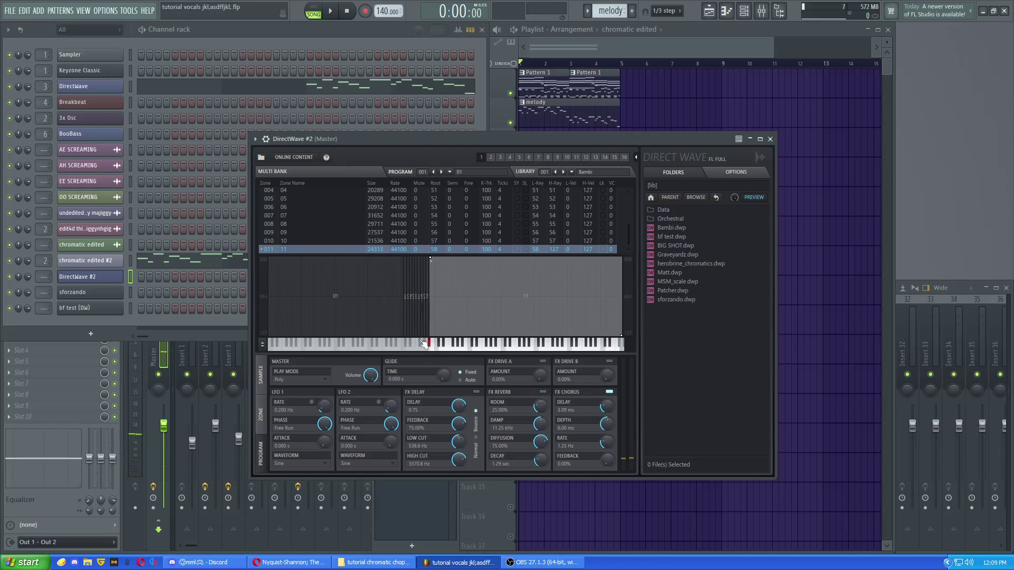
Switch on the reverb and raise its room to about 44.13% and its decay to about 2.24 sec
left_click(542, 392)
left_click(427, 346)
left_click_drag(540, 406, 540, 378)
left_click_drag(541, 461, 541, 443)
Audition several mapped keys with the adjusted reverb and switch the chorus off
left_click(414, 350)
left_click(419, 348)
left_click(427, 347)
left_click(406, 345)
left_click(408, 347)
left_click(609, 392)
Save the program as whatever.dwp in the DirectWave folder
left_click(264, 159)
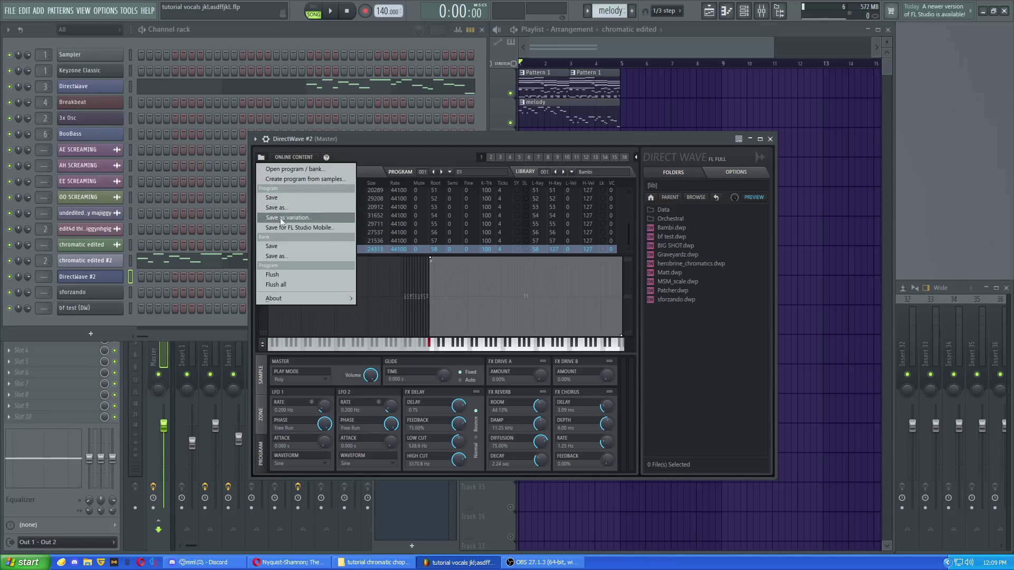
left_click(281, 198)
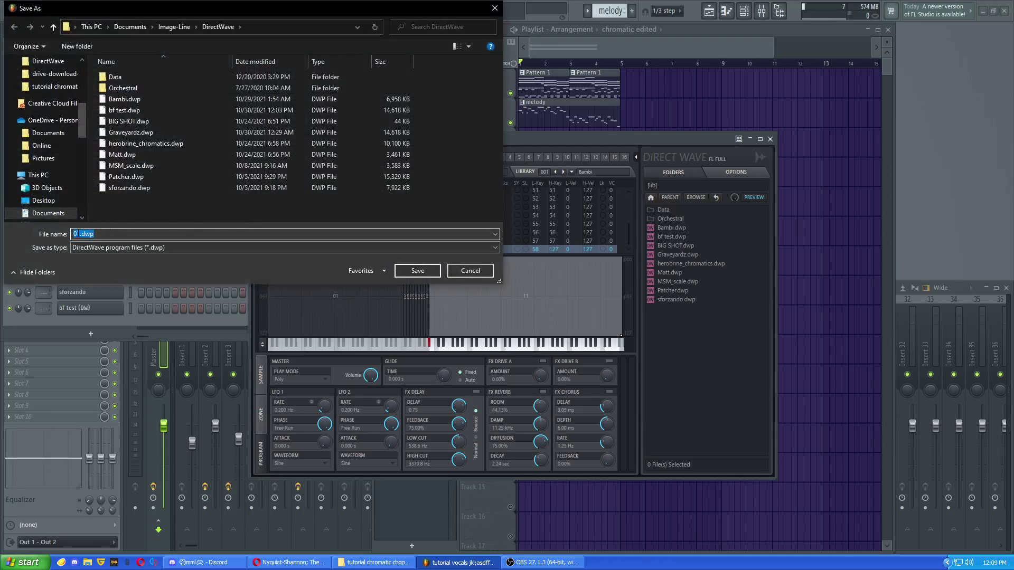
key("BackSpace")
key("Return")
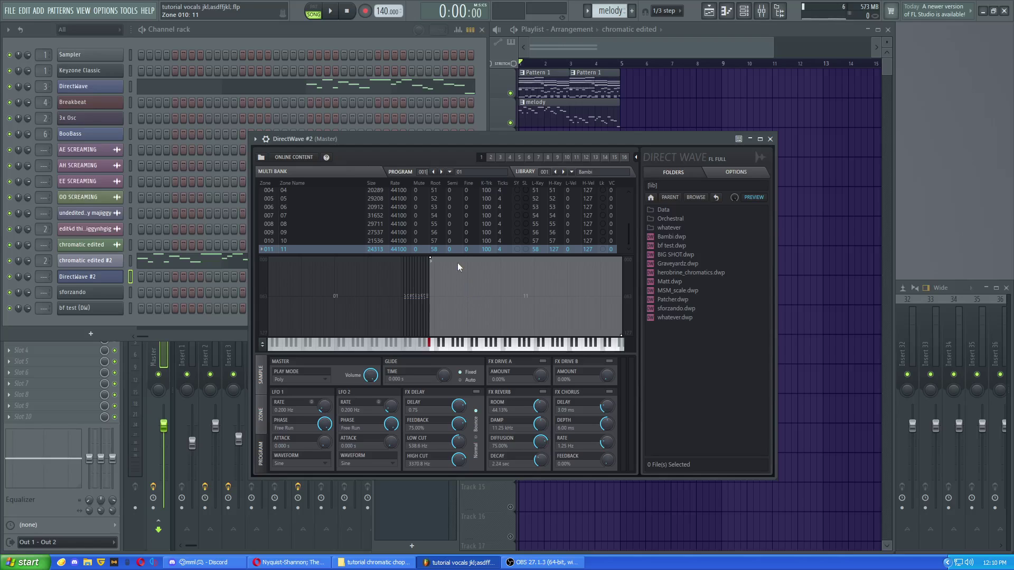
Switch between the numbered MIDI channels to compare the mapped program in the first slot with the other slots
left_click(506, 159)
left_click(482, 156)
left_click(490, 157)
left_click(481, 157)
left_click(492, 157)
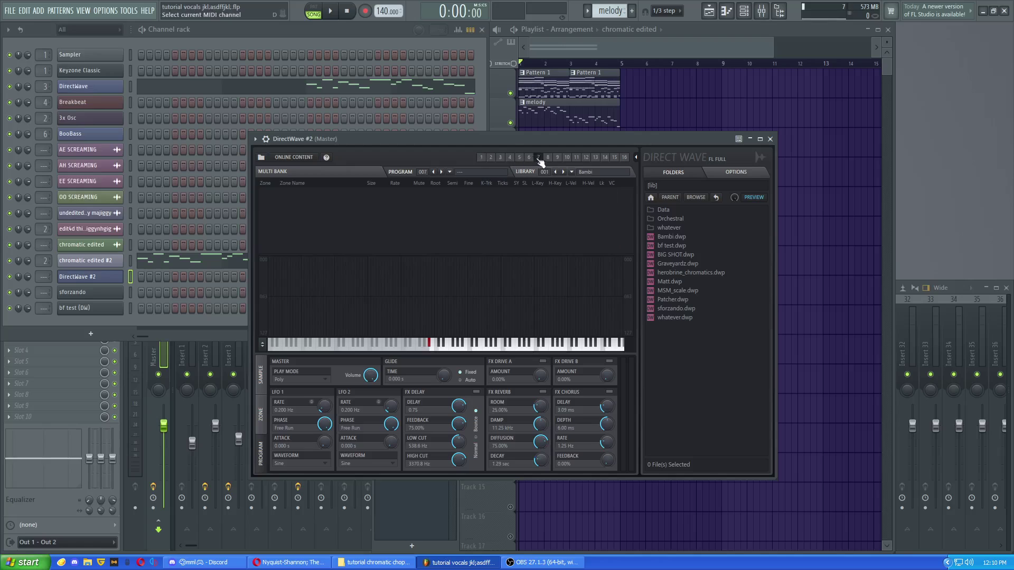
Check MIDI channels 12 and 3, return to channel 1, and move the plugin window slightly higher
left_click(586, 158)
left_click(481, 158)
left_click(501, 158)
left_click(481, 157)
mouse_move(488, 139)
left_mouse_down()
mouse_move(613, 121)
mouse_move(451, 116)
mouse_move(503, 117)
mouse_move(477, 90)
mouse_move(494, 125)
left_mouse_up()
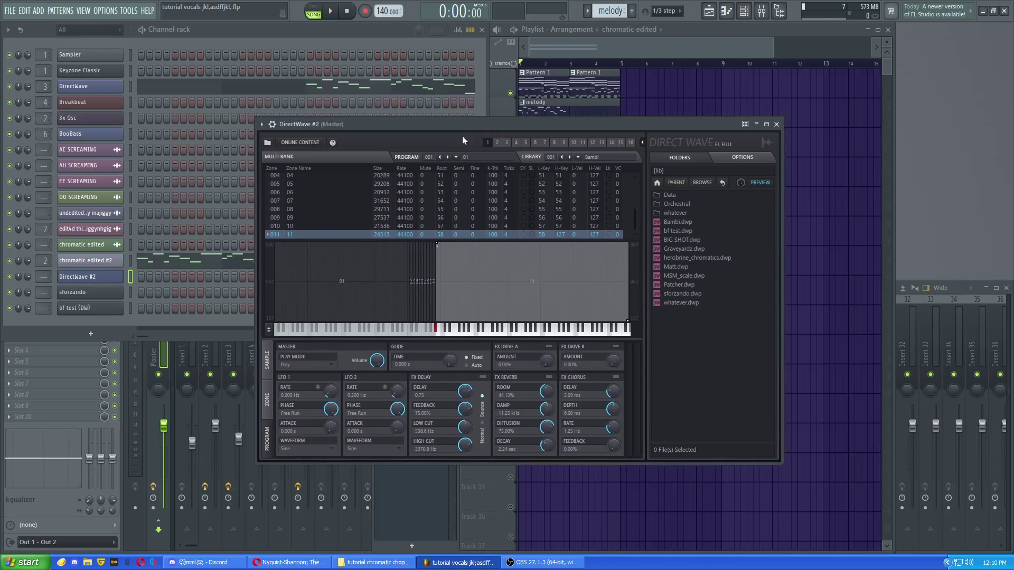
Import Tankman soundfont.sf2 from the flps folder into the current program slot and dismiss the import warning
left_click(275, 147)
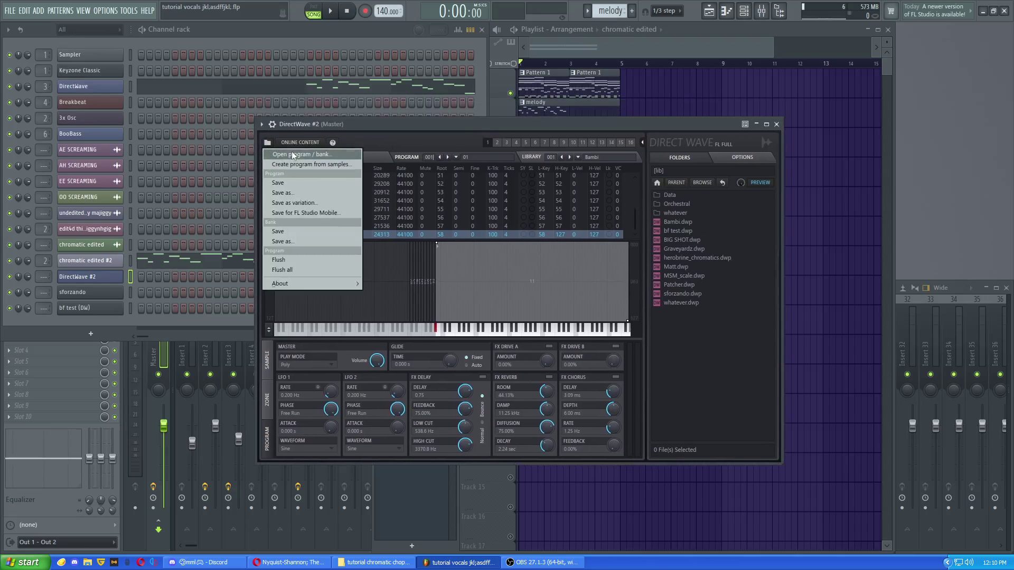
left_click(292, 153)
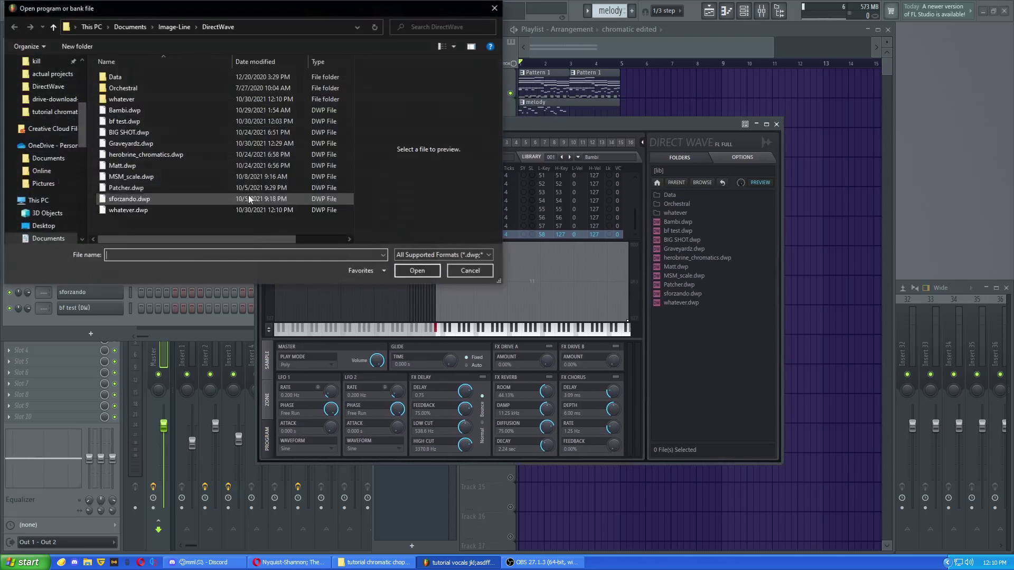
left_click(174, 27)
scroll(53, 159, "up", 2)
scroll(56, 164, "up", 4)
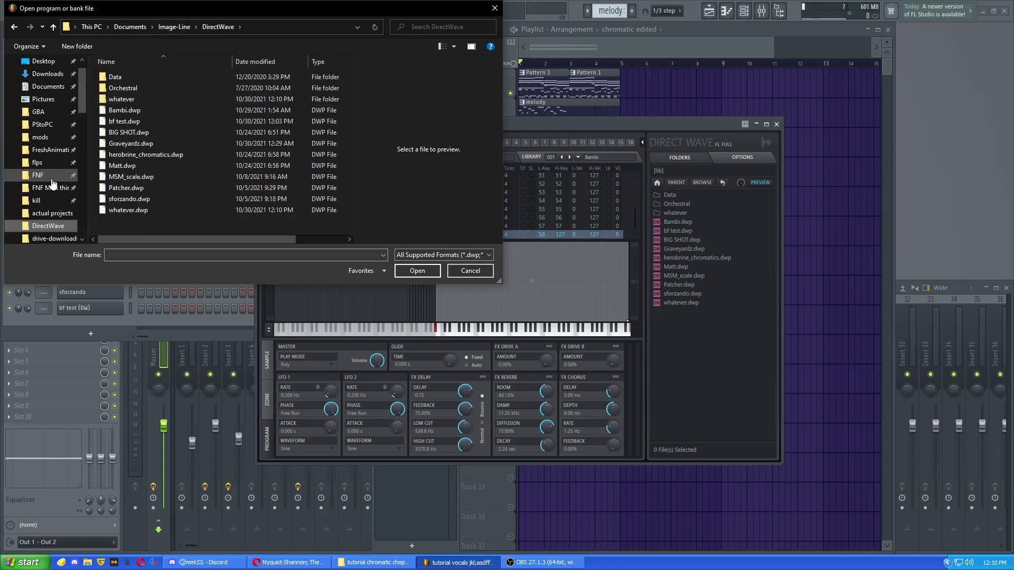
left_click(52, 162)
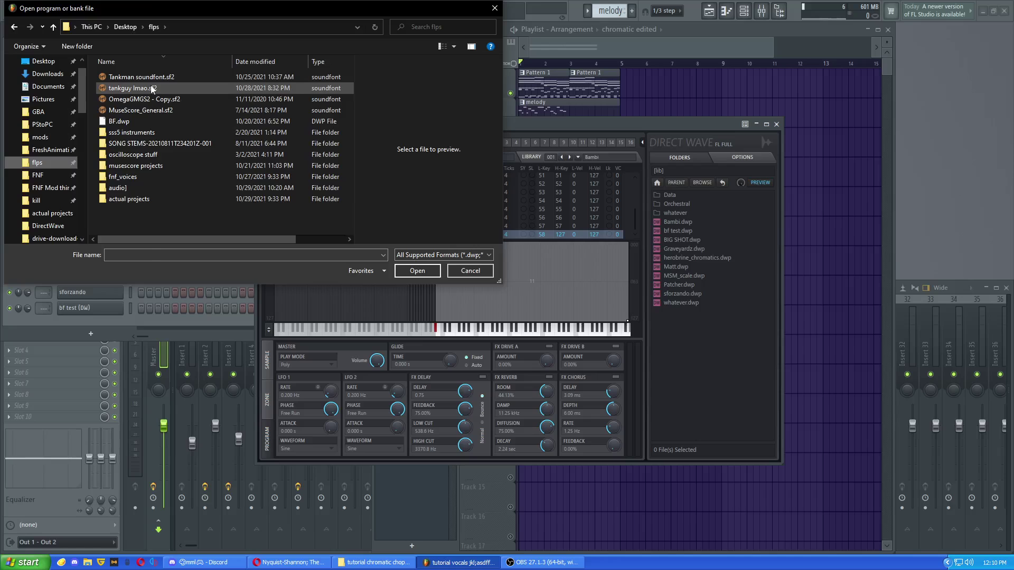
left_click(136, 77)
left_click(400, 272)
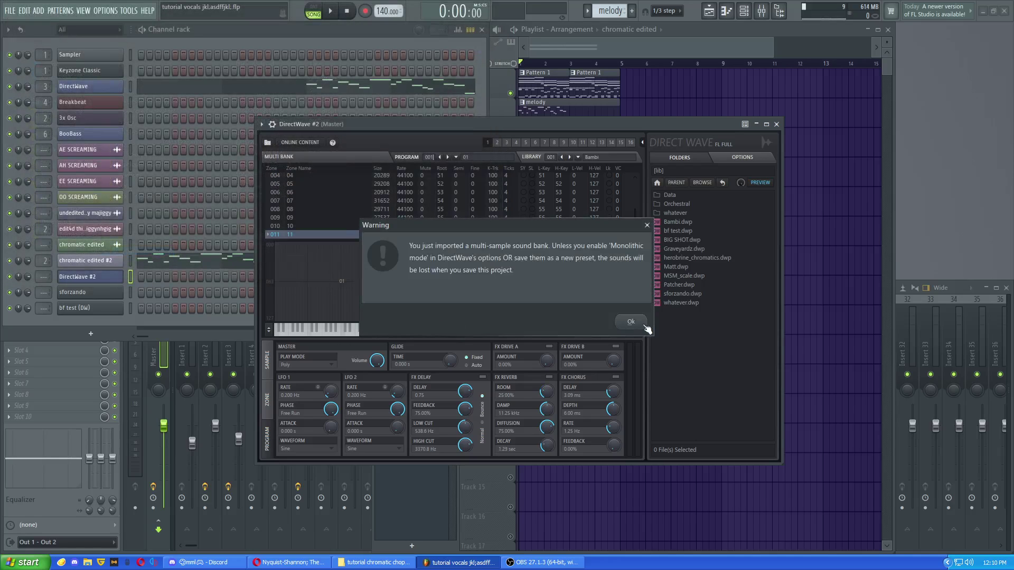
left_click(641, 322)
Set the bank's monolithic mode to On (Uncompressed) and audition two keys of the imported soundfont
left_click(743, 158)
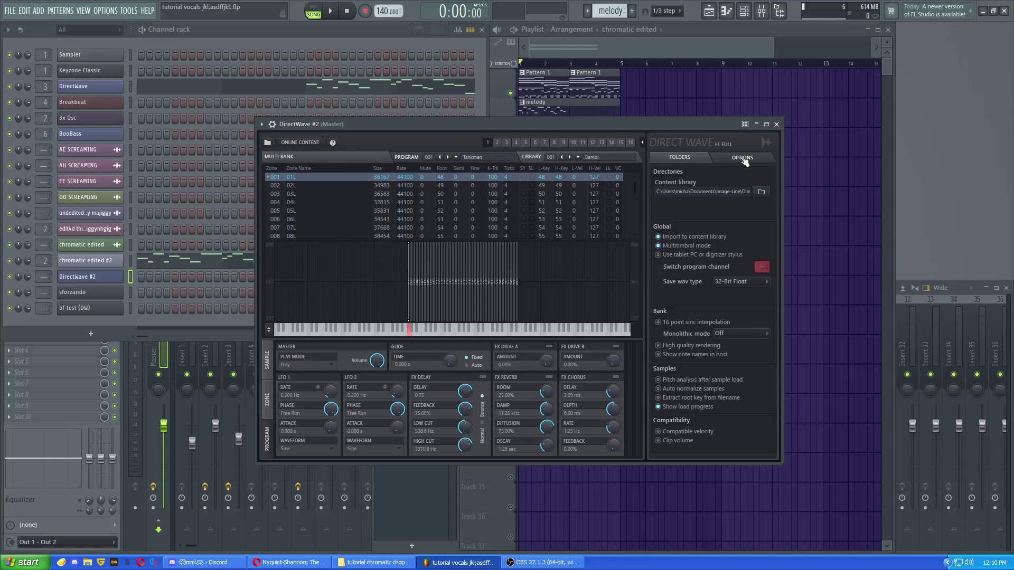
left_click(760, 335)
left_click(744, 355)
left_click(422, 333)
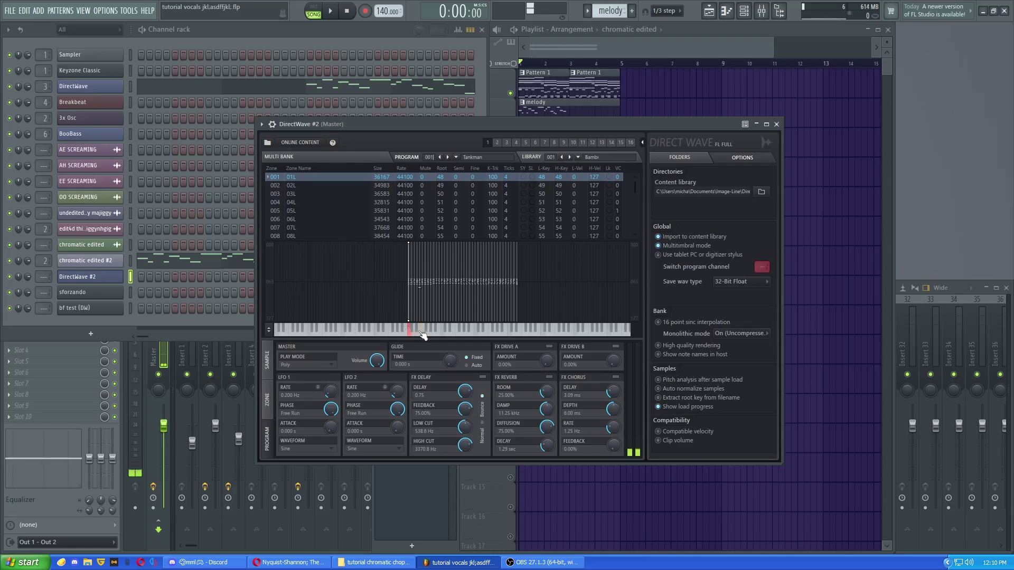
left_click(487, 329)
Set the high key of the last zone, 40L, to 127
scroll(536, 234, "down", 20)
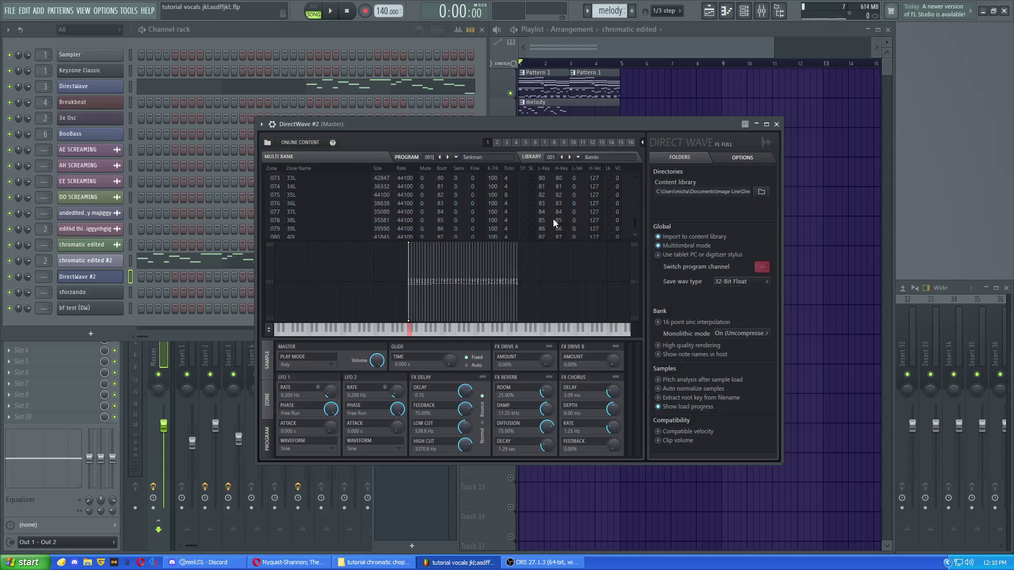
double_click(561, 235)
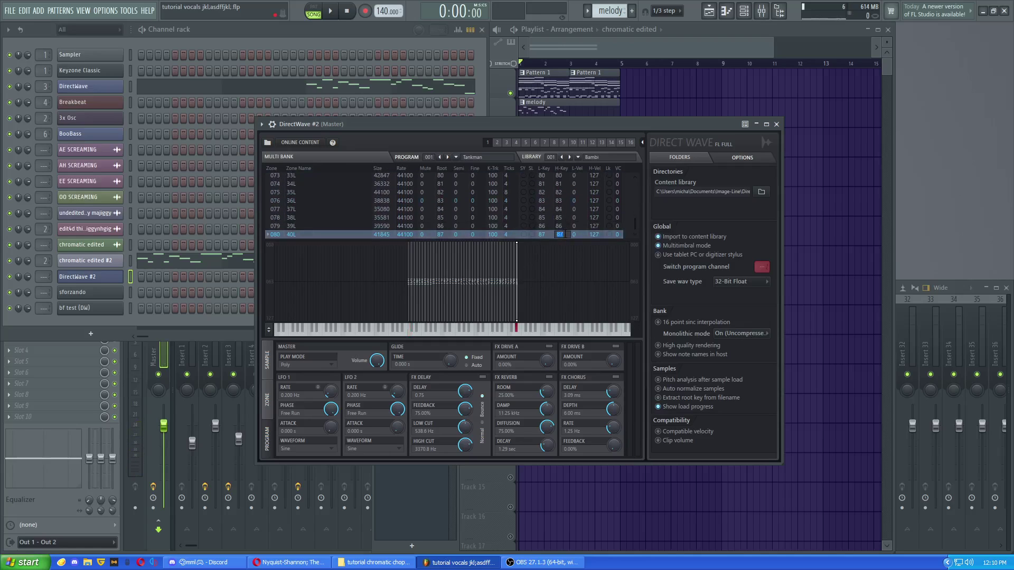
type("127")
key("Return")
Set the low key of the first zone, 01L, to 0 and play across the mapped keys
scroll(568, 211, "up", 20)
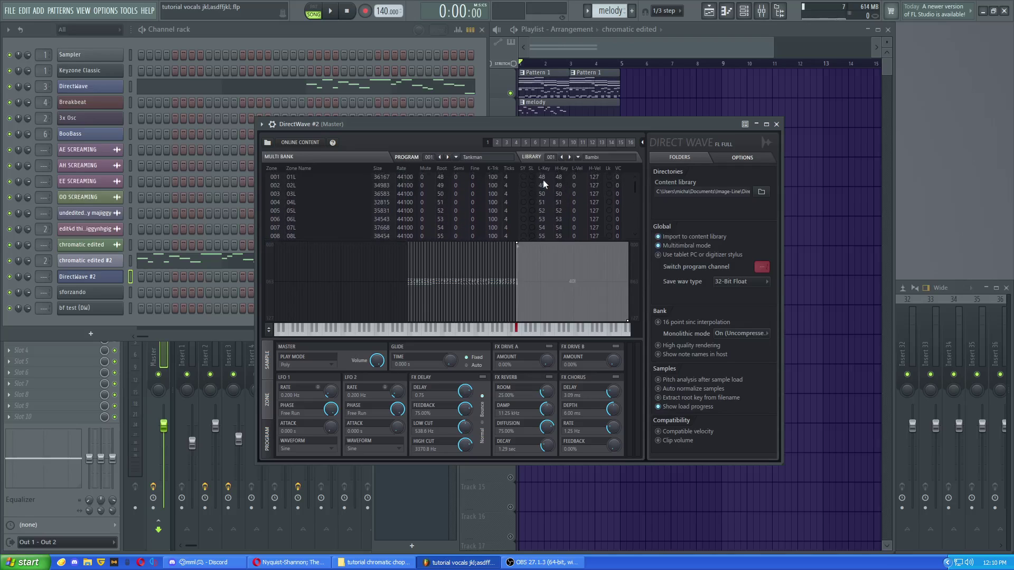
double_click(543, 179)
type("0")
key("Return")
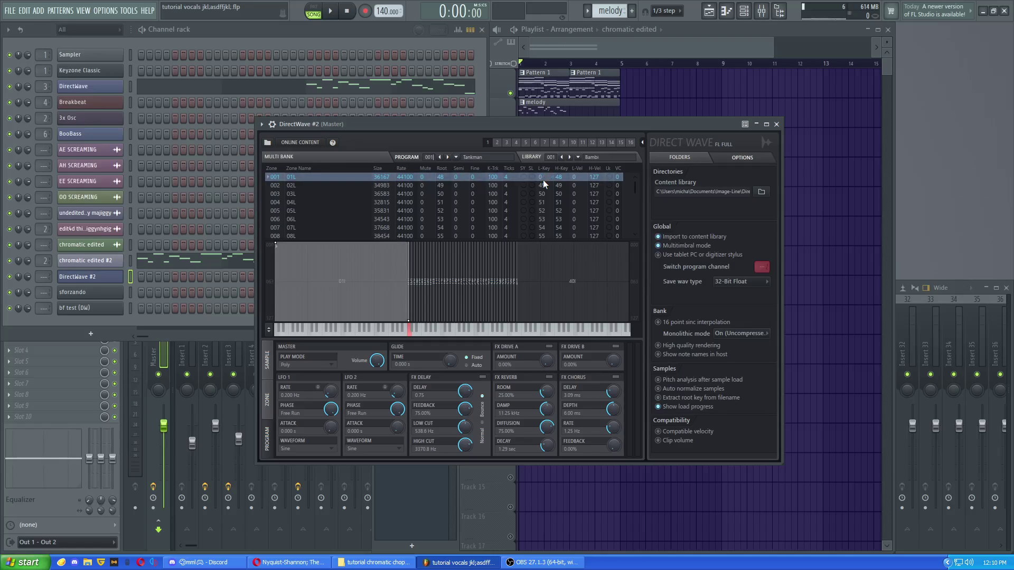
mouse_move(408, 333)
left_mouse_down()
mouse_move(398, 333)
mouse_move(537, 334)
mouse_move(490, 334)
left_mouse_up()
Save the program as tankman.dwp in the DirectWave folder and move the plugin window lower
left_click(268, 143)
left_click(301, 162)
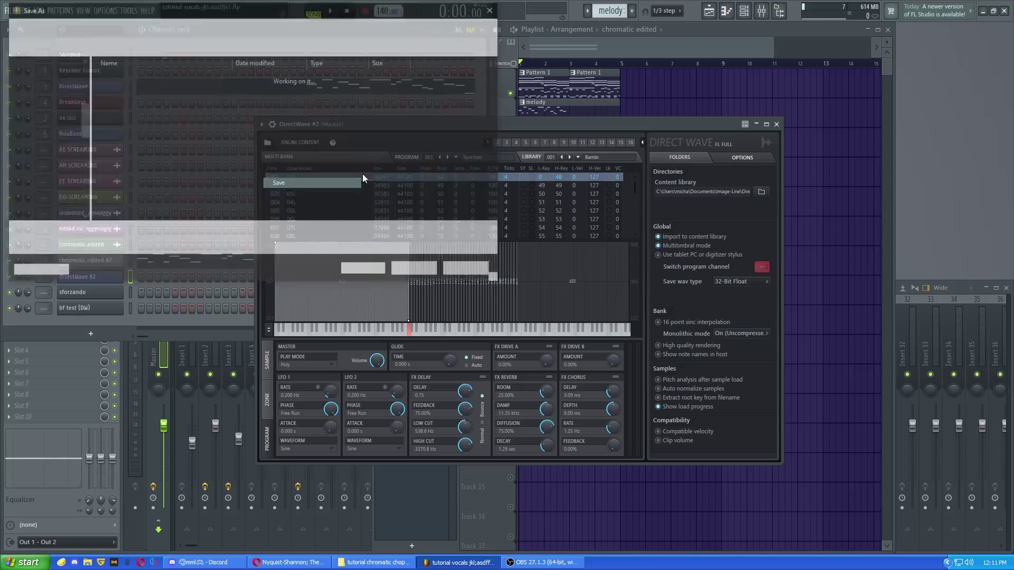
key("BackSpace")
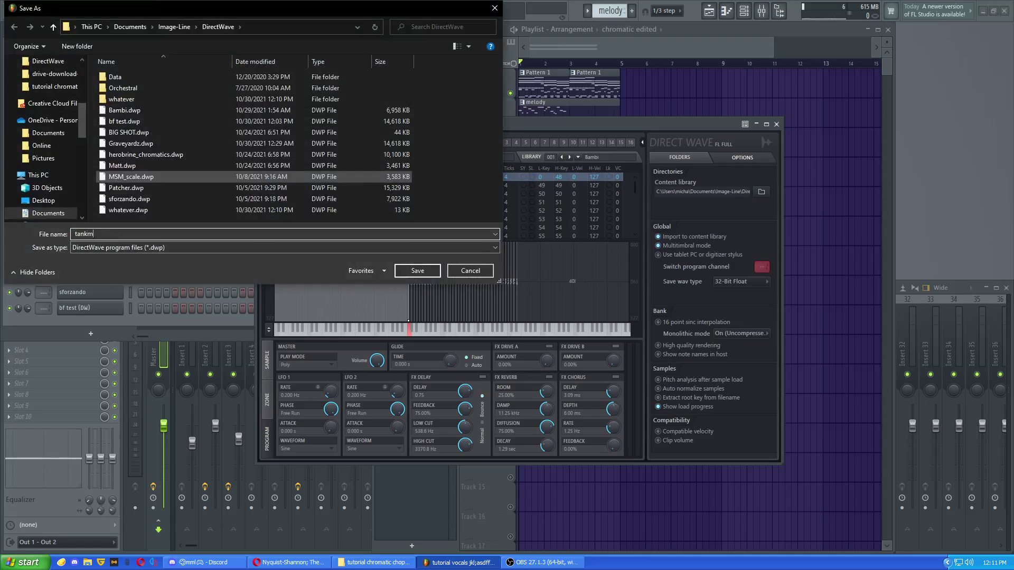
type("tankman.dwp")
key("Return")
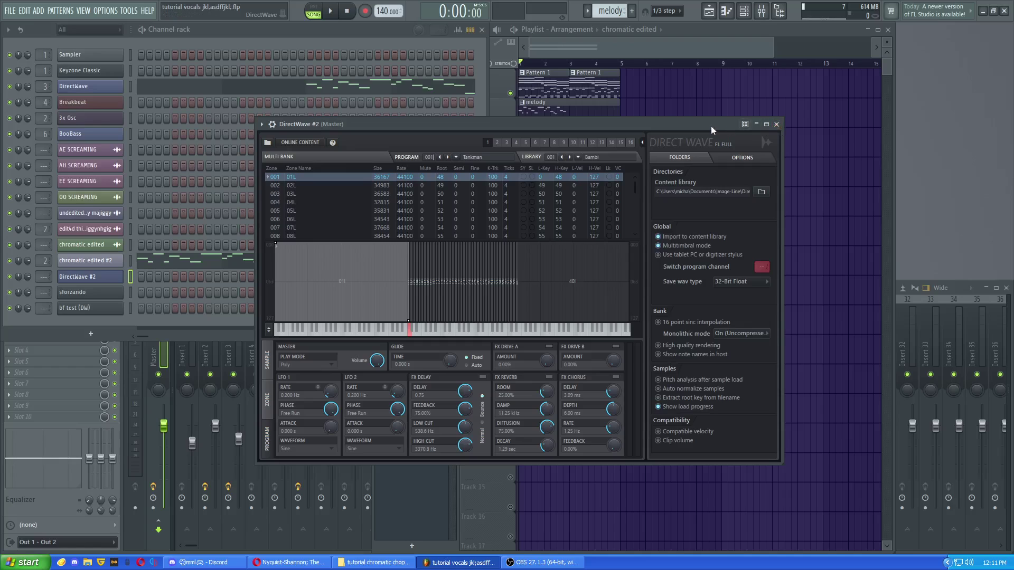
left_click_drag(701, 124, 668, 154)
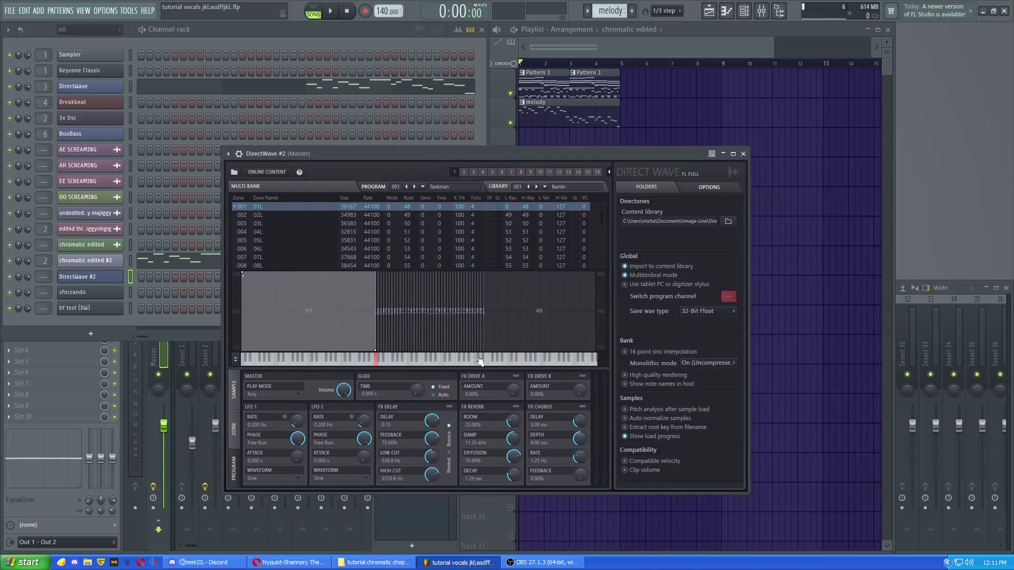